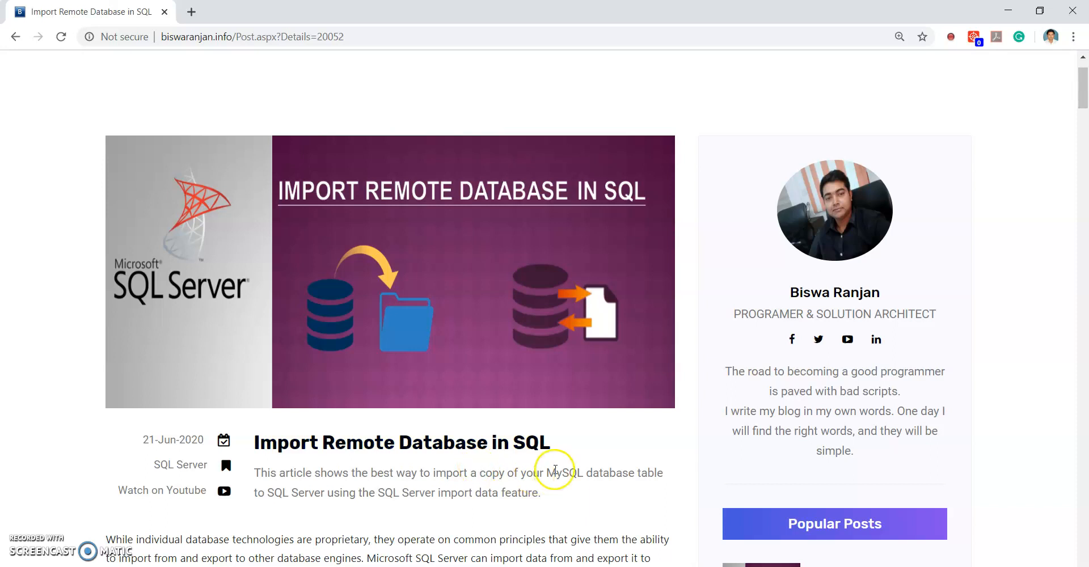
Read through the introduction of the Import Remote Database in SQL article down to the Configure a data source section.
{"action": "scroll", "coordinate": [559, 466], "scroll_direction": "down", "scroll_amount": 1}
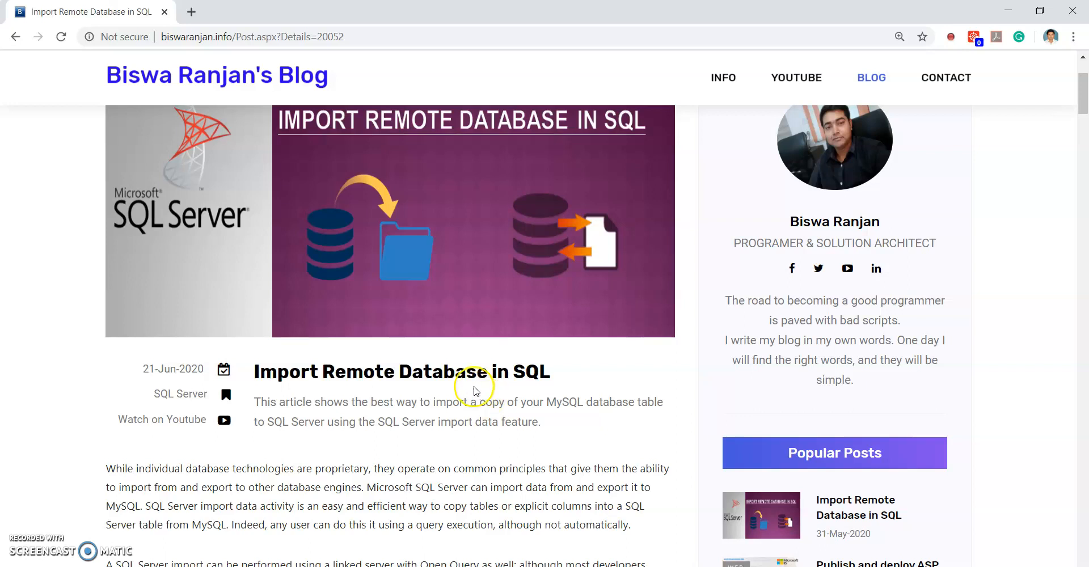
{"action": "scroll", "coordinate": [476, 390], "scroll_direction": "up", "scroll_amount": 2}
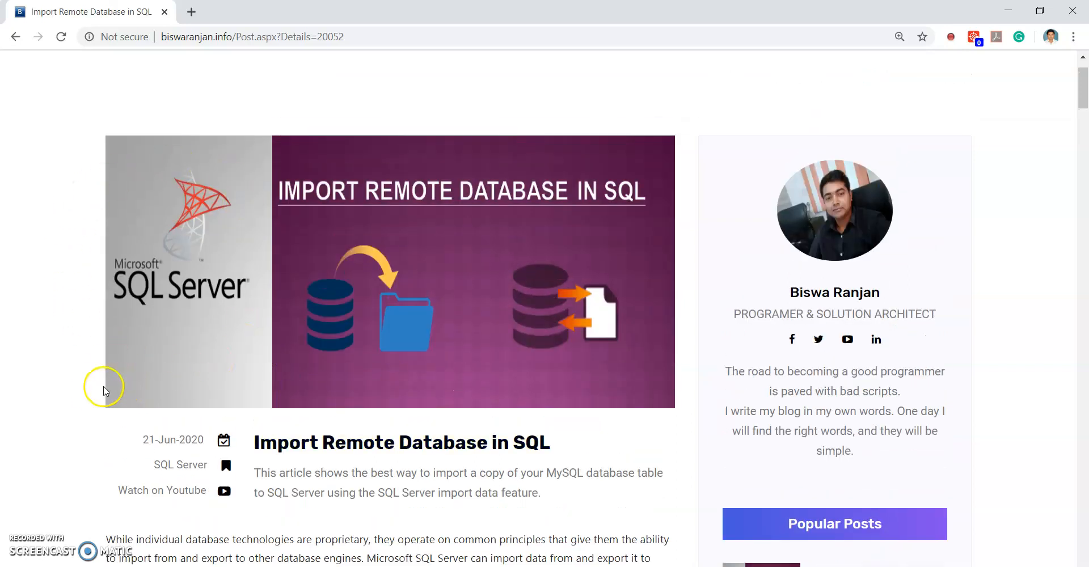
{"action": "scroll", "coordinate": [93, 399], "scroll_direction": "down", "scroll_amount": 1}
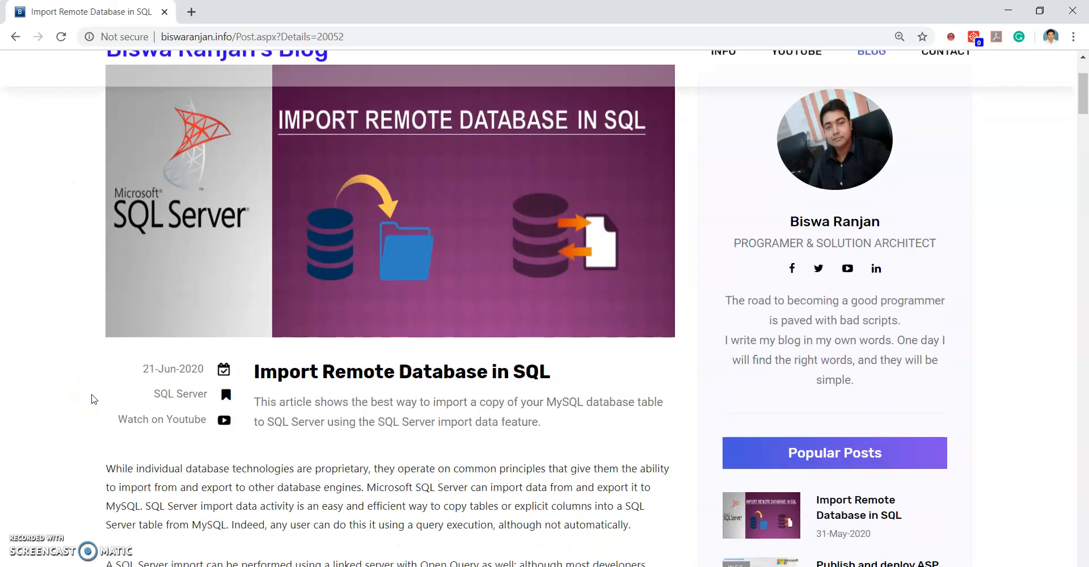
{"action": "scroll", "coordinate": [93, 399], "scroll_direction": "down", "scroll_amount": 3}
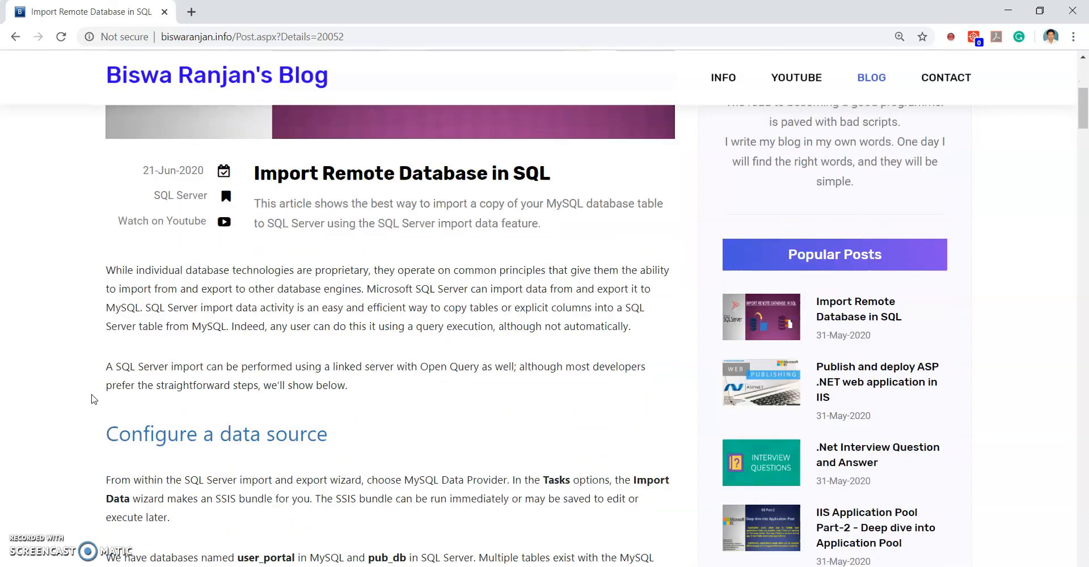
{"action": "left_click", "coordinate": [376, 34]}
{"action": "left_click", "coordinate": [431, 290]}
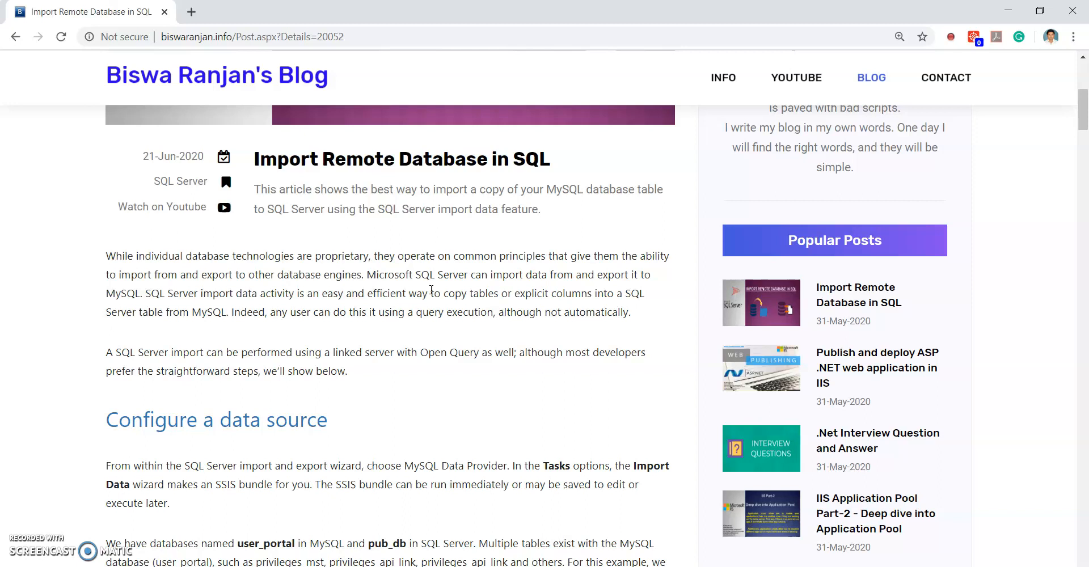
{"action": "scroll", "coordinate": [431, 289], "scroll_direction": "up", "scroll_amount": 4}
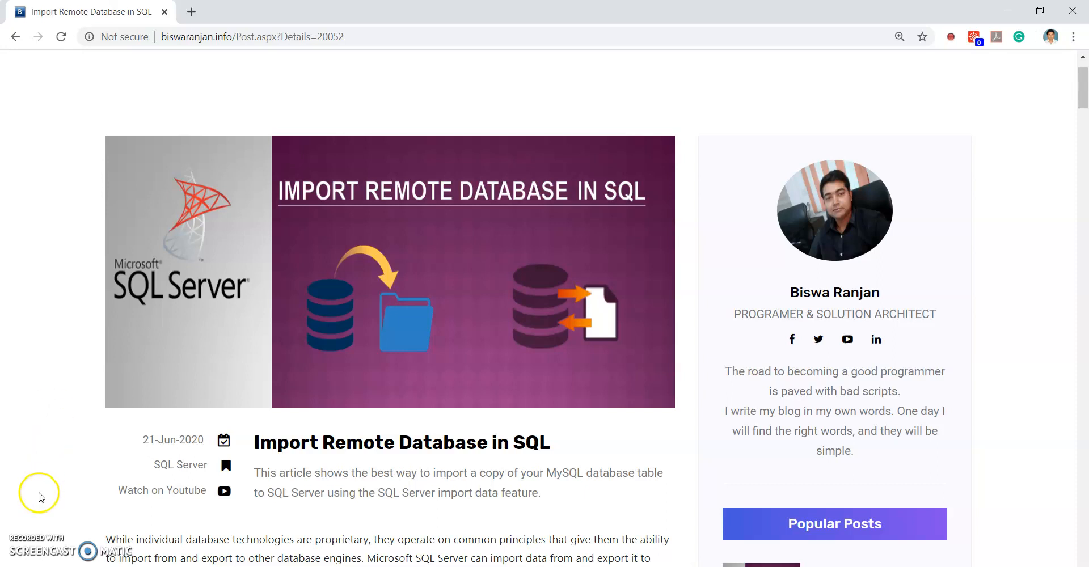
{"action": "scroll", "coordinate": [79, 410], "scroll_direction": "down", "scroll_amount": 2}
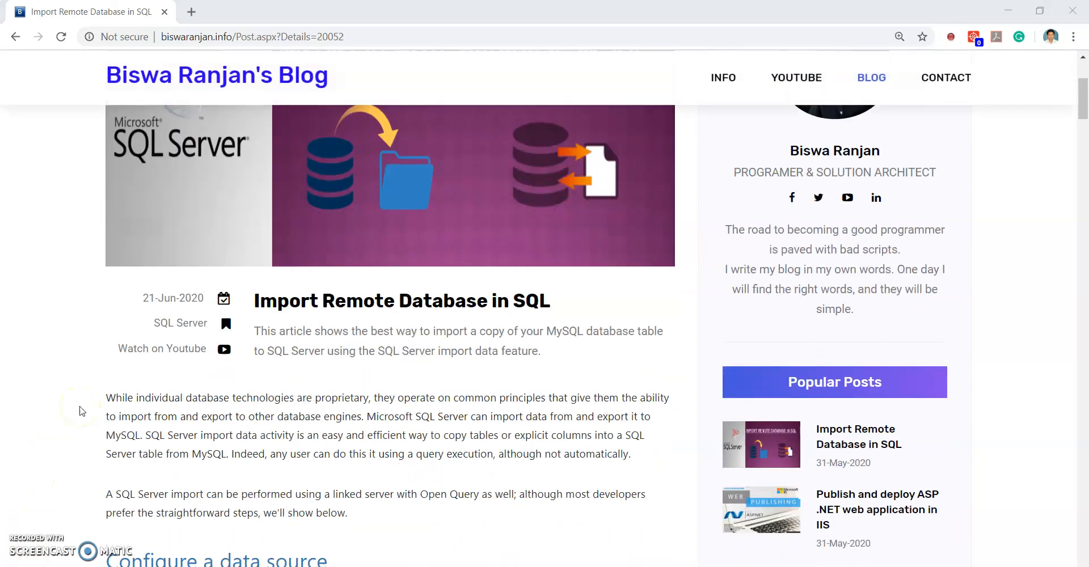
{"action": "scroll", "coordinate": [80, 410], "scroll_direction": "up", "scroll_amount": 1}
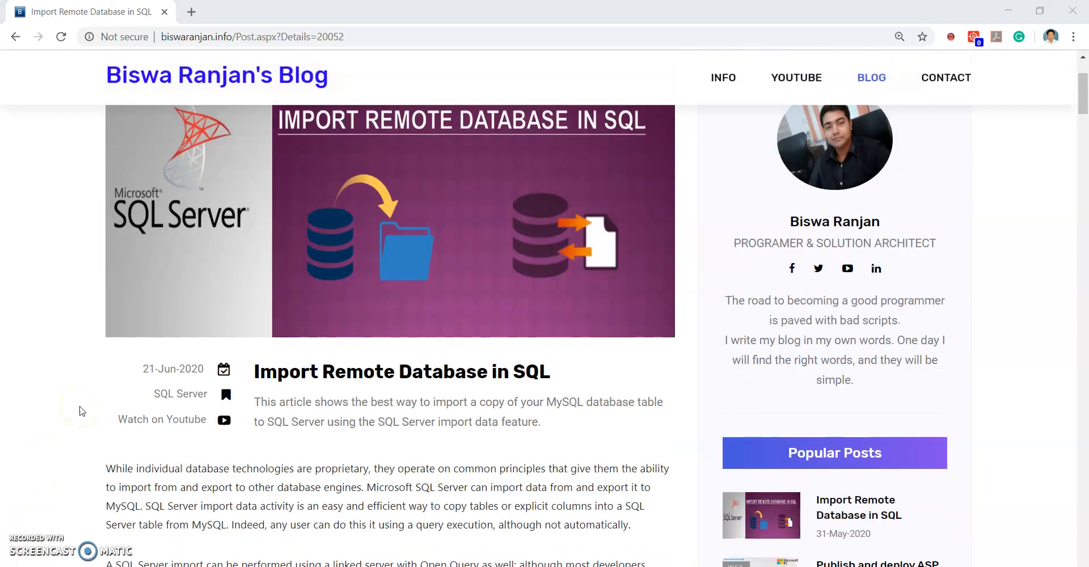
{"action": "scroll", "coordinate": [80, 410], "scroll_direction": "down", "scroll_amount": 2}
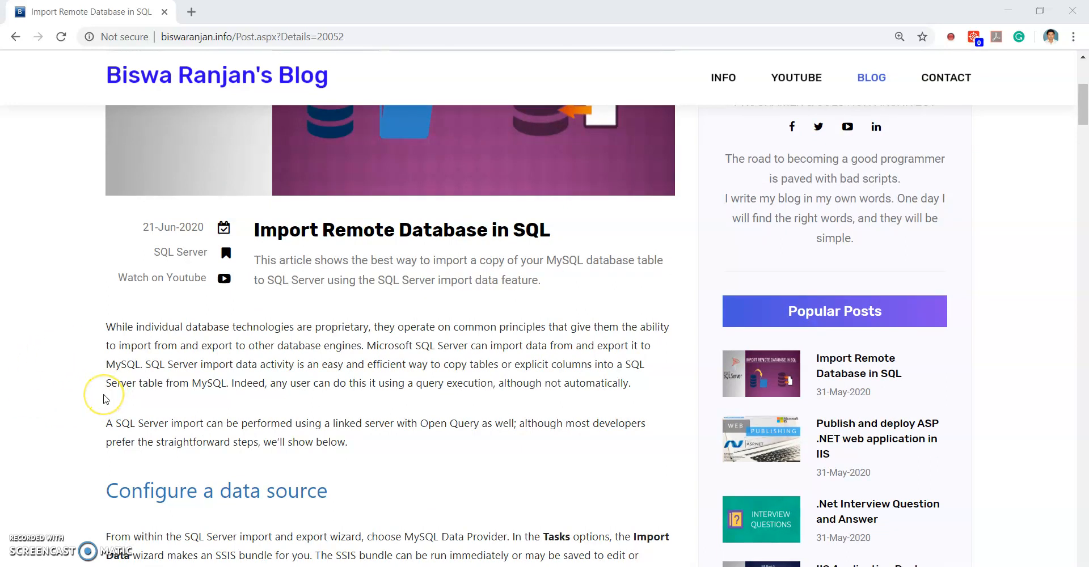
{"action": "scroll", "coordinate": [104, 398], "scroll_direction": "down", "scroll_amount": 1}
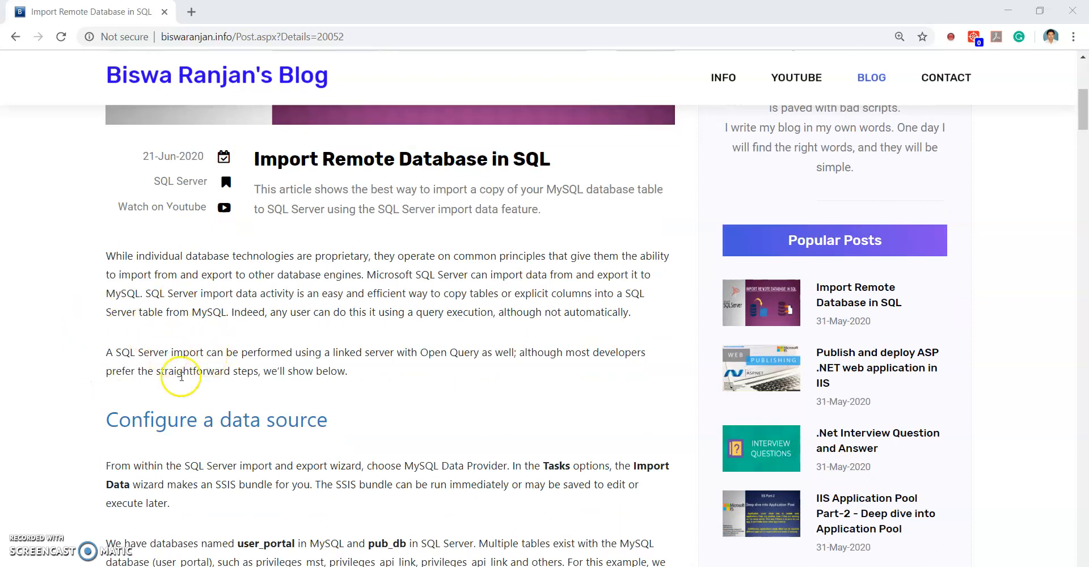
{"action": "left_click", "coordinate": [151, 366]}
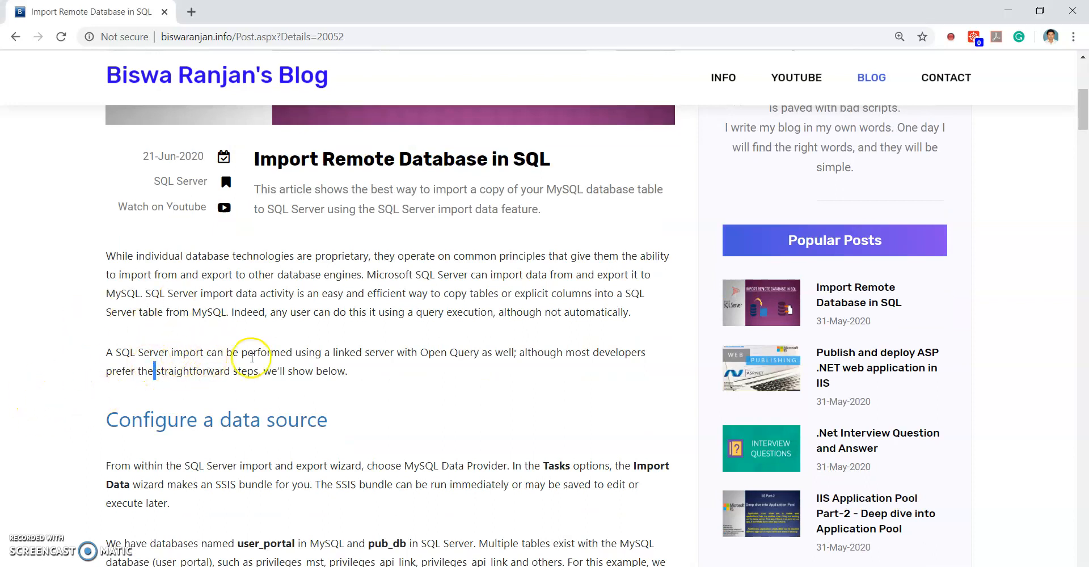
{"action": "scroll", "coordinate": [165, 377], "scroll_direction": "up", "scroll_amount": 1}
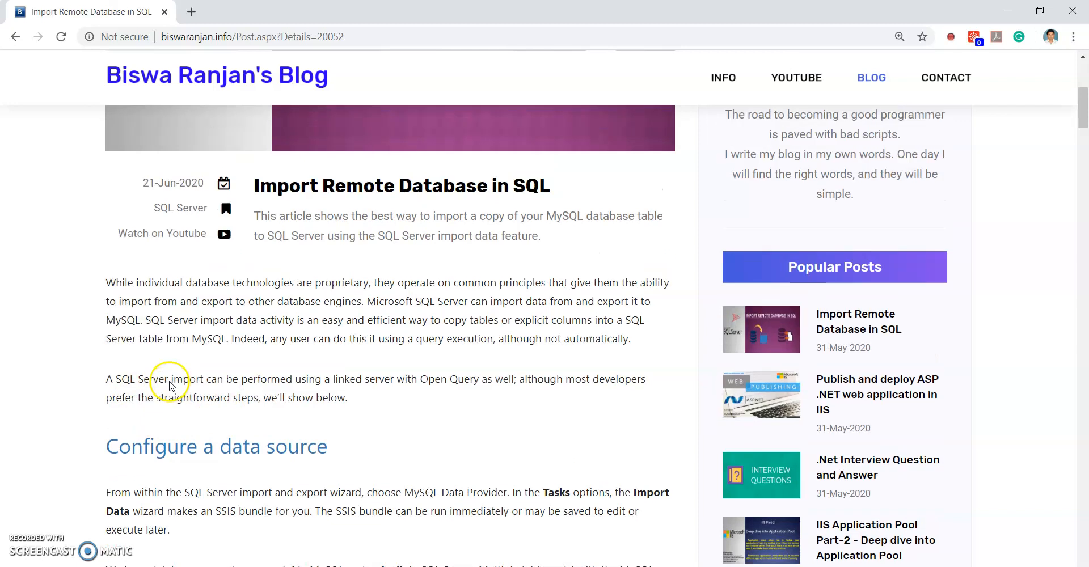
{"action": "left_click_drag", "start_coordinate": [260, 232], "coordinate": [318, 234]}
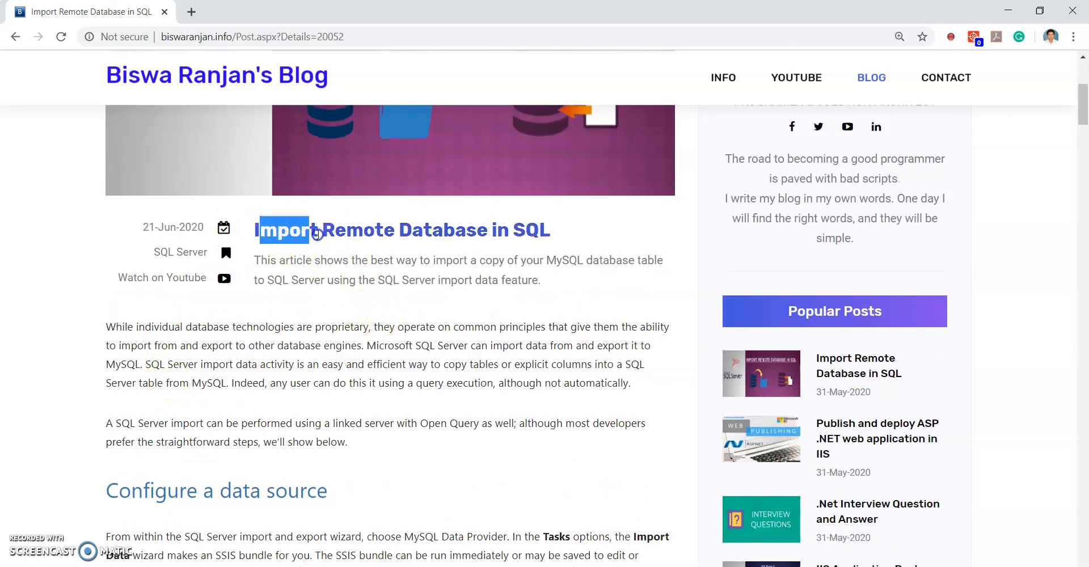
{"action": "left_click", "coordinate": [110, 418]}
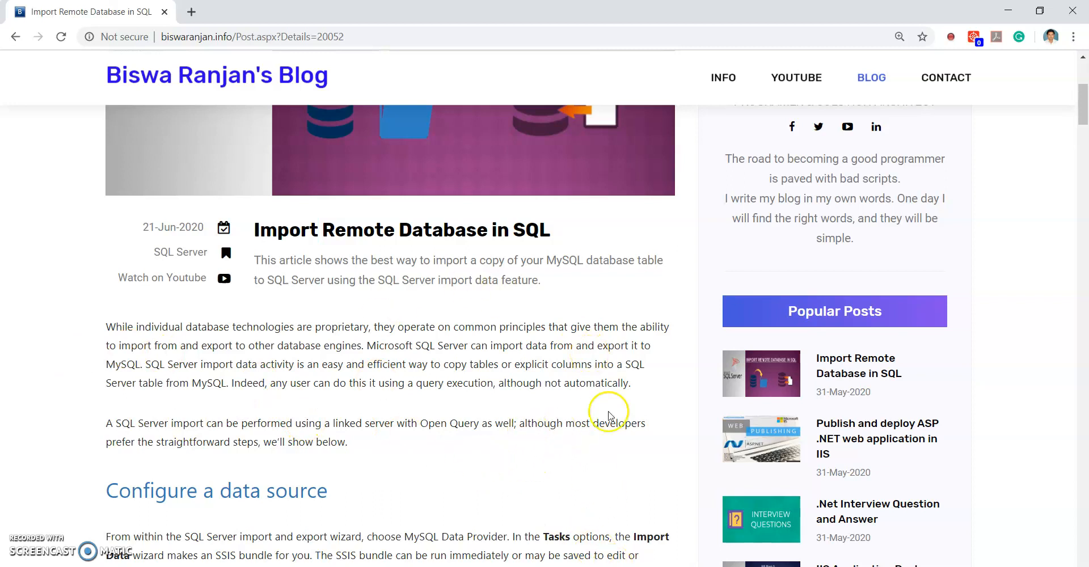
Switch to SQL Server Management Studio and examine the database lists of the MSSQLSERVER01 and BISWADB servers.
{"action": "key", "text": "alt+Tab"}
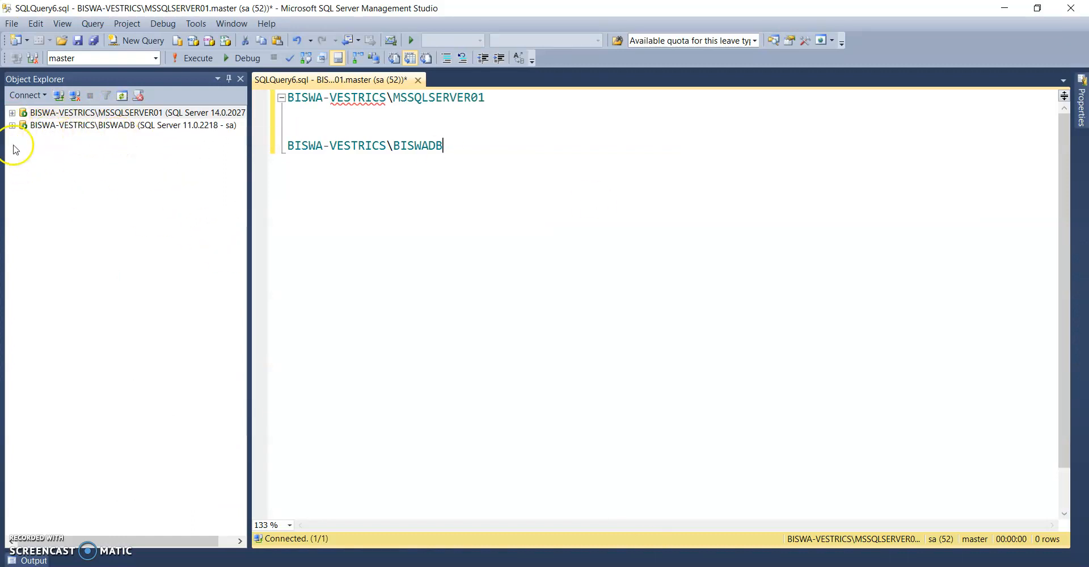
{"action": "left_click", "coordinate": [12, 112]}
{"action": "left_click", "coordinate": [12, 113]}
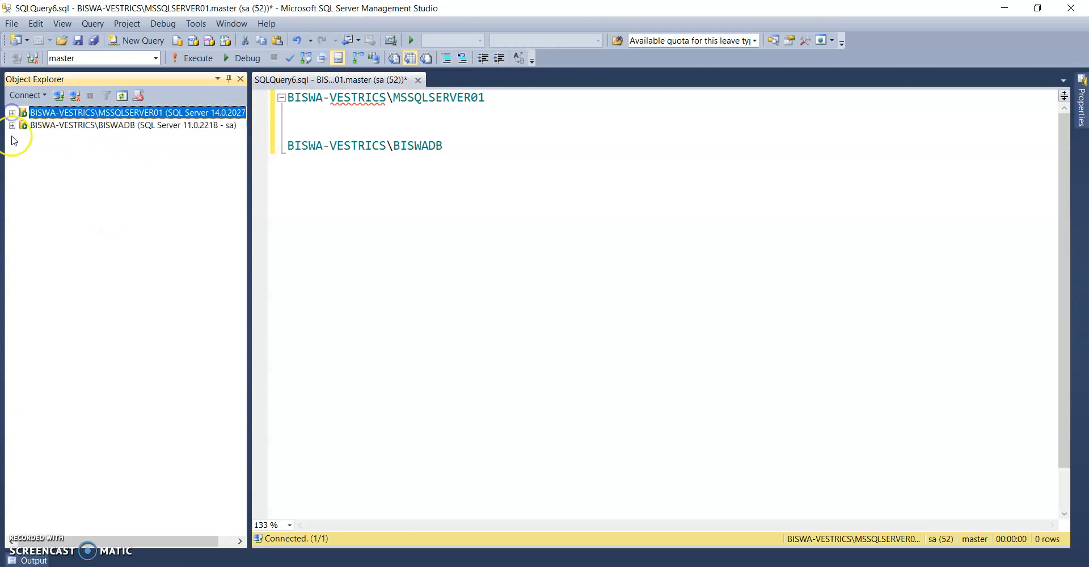
{"action": "left_click", "coordinate": [12, 125]}
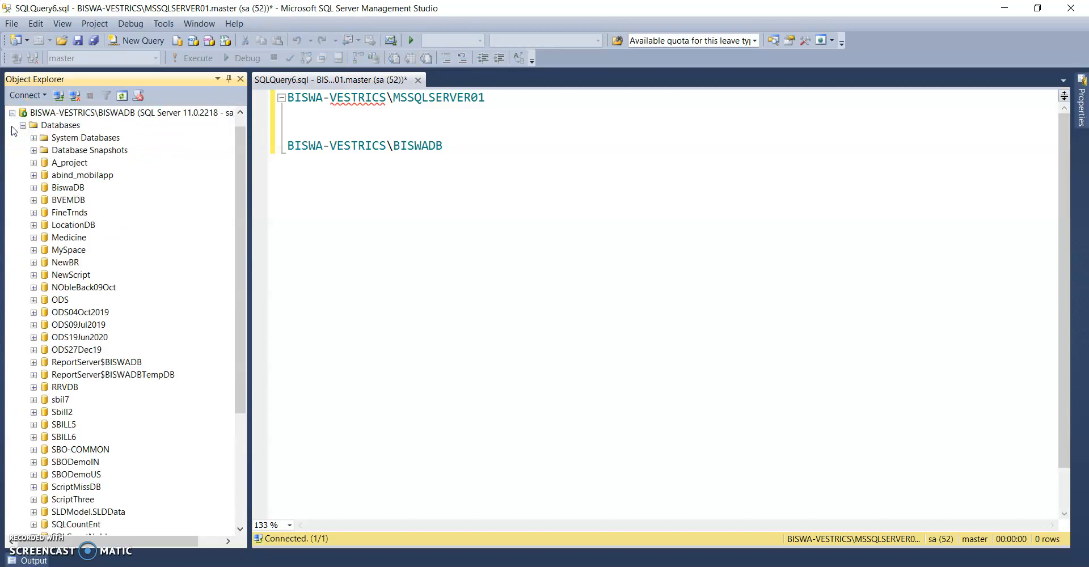
{"action": "left_click", "coordinate": [12, 113]}
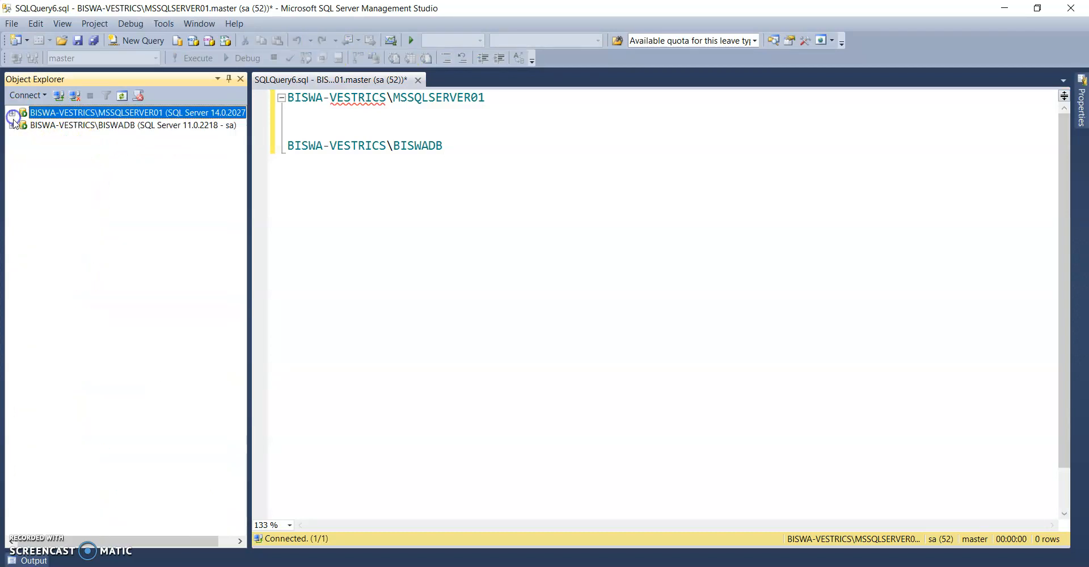
{"action": "left_click", "coordinate": [13, 126]}
{"action": "scroll", "coordinate": [105, 339], "scroll_direction": "down", "scroll_amount": 5}
{"action": "scroll", "coordinate": [96, 364], "scroll_direction": "up", "scroll_amount": 5}
{"action": "scroll", "coordinate": [94, 378], "scroll_direction": "up", "scroll_amount": 1}
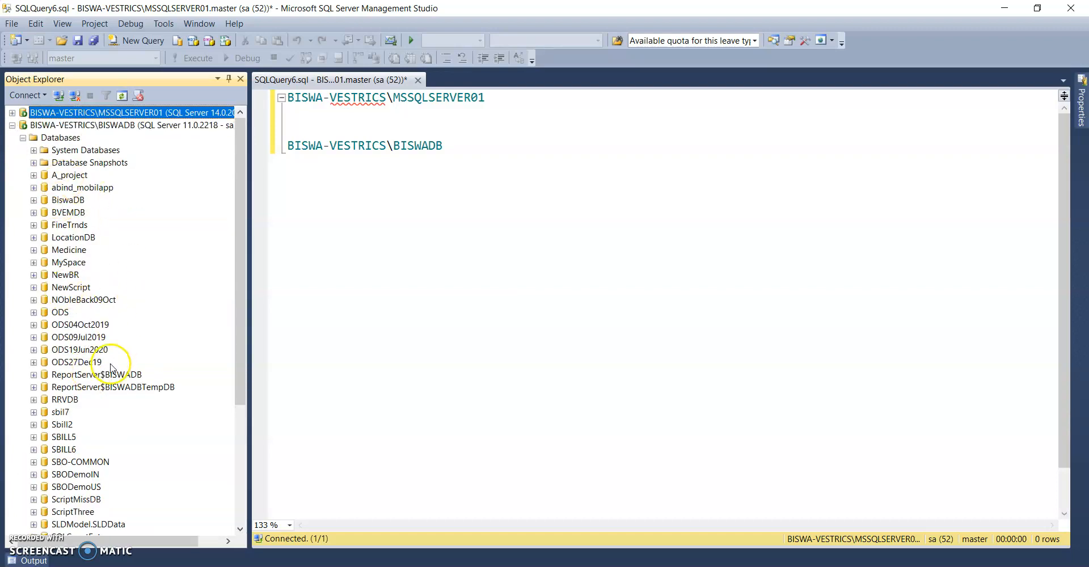
{"action": "left_click", "coordinate": [11, 125]}
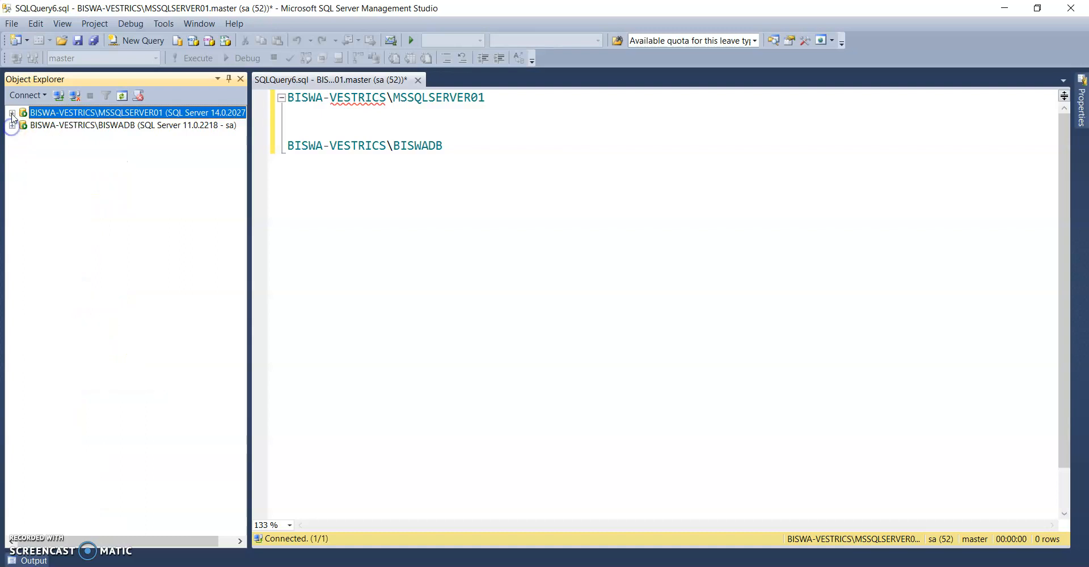
Examine the tables of the ClassDB database on the MSSQLSERVER01 server and highlight that instance name in the query text.
{"action": "left_click", "coordinate": [12, 112]}
{"action": "left_click", "coordinate": [33, 163]}
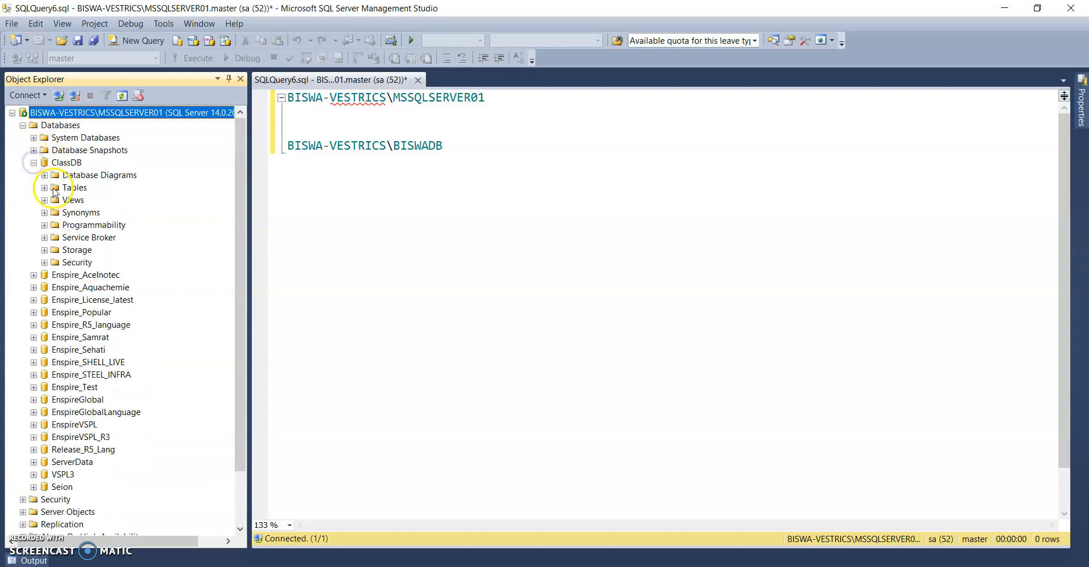
{"action": "left_click", "coordinate": [44, 188]}
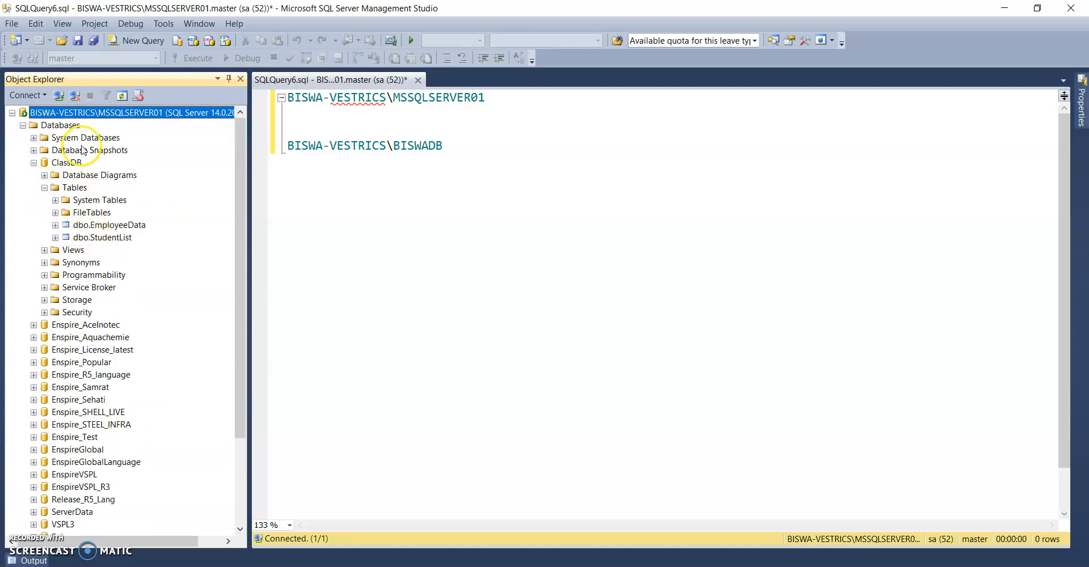
{"action": "left_click_drag", "start_coordinate": [500, 98], "coordinate": [398, 93]}
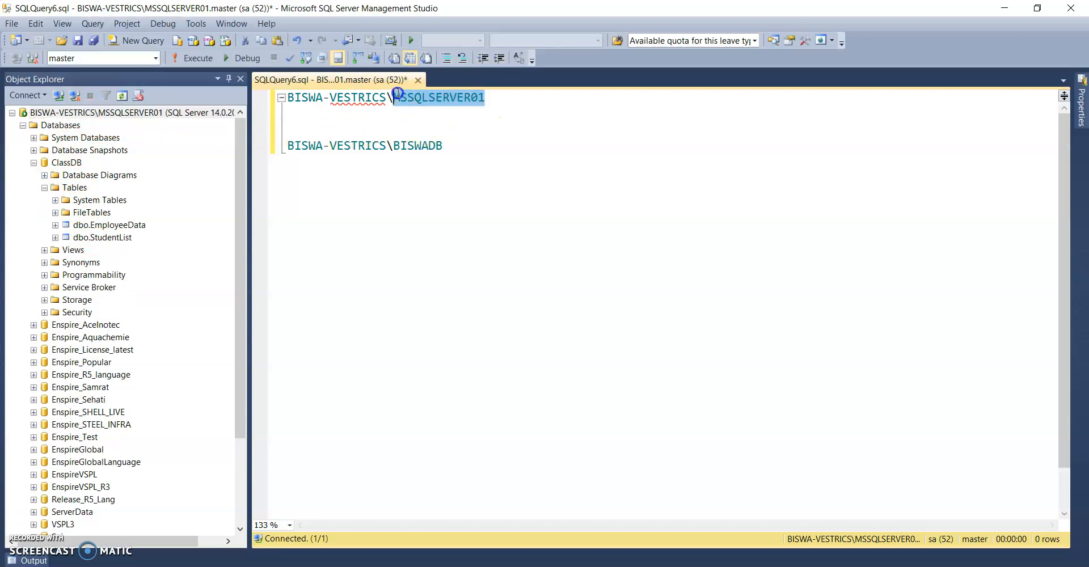
{"action": "left_click", "coordinate": [14, 113]}
Create a new database named ImportSessionDB on the BISWADB server with the default owner.
{"action": "left_click", "coordinate": [12, 125]}
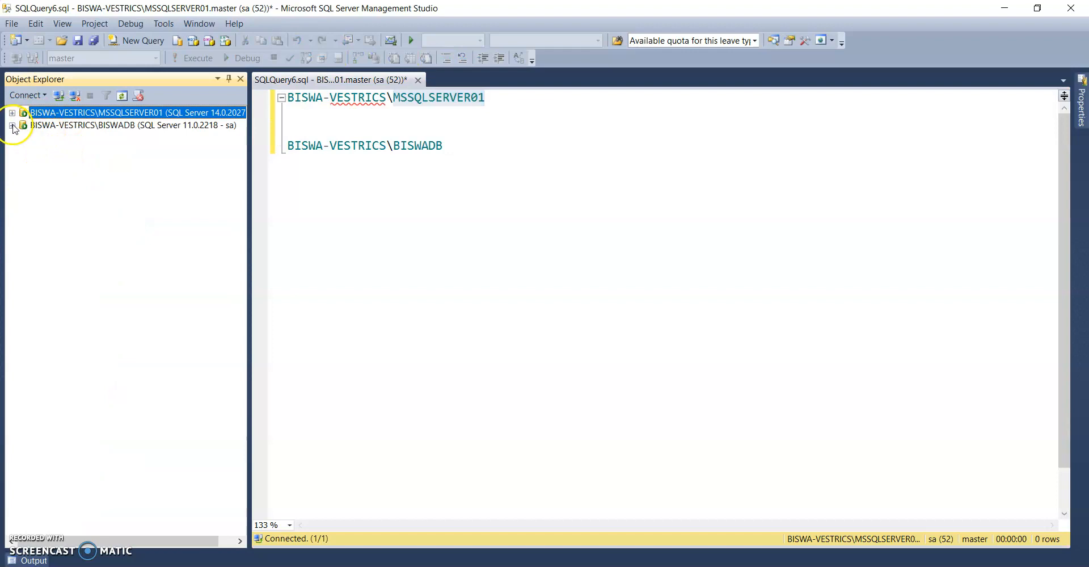
{"action": "right_click", "coordinate": [51, 127]}
{"action": "left_click", "coordinate": [55, 132]}
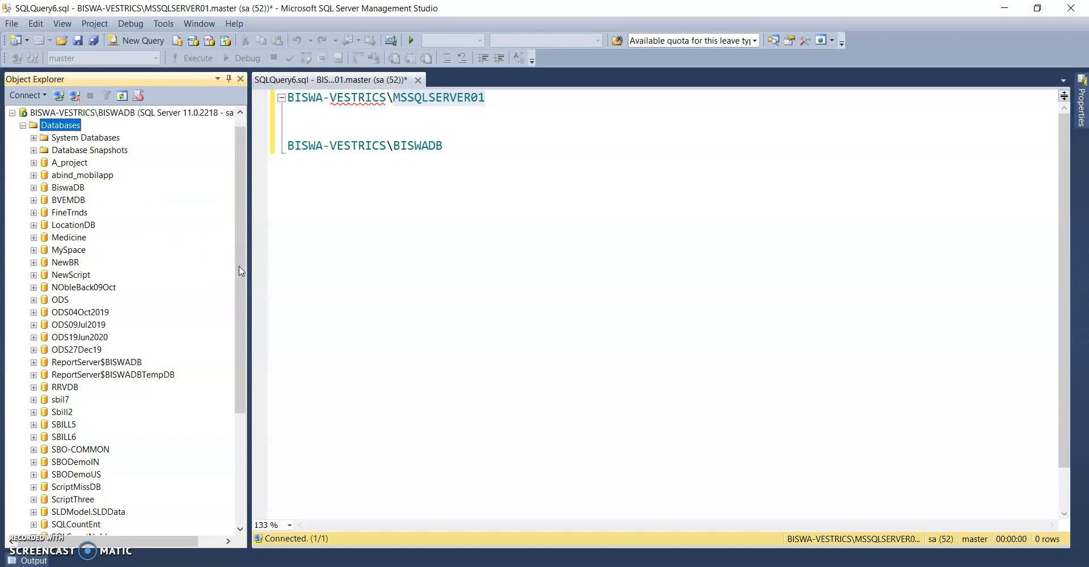
{"action": "left_click", "coordinate": [593, 169]}
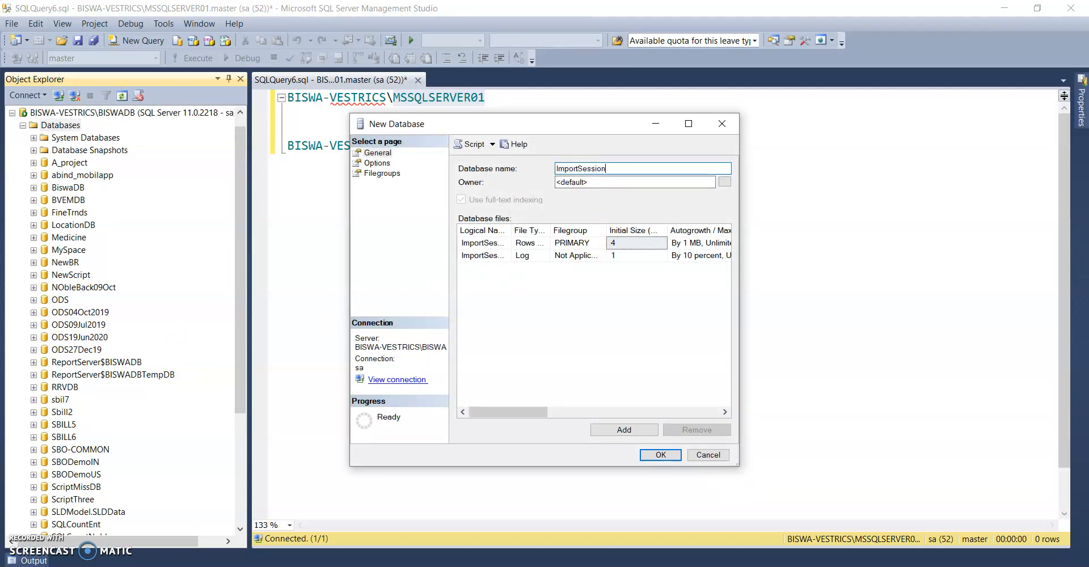
{"action": "left_click", "coordinate": [662, 455]}
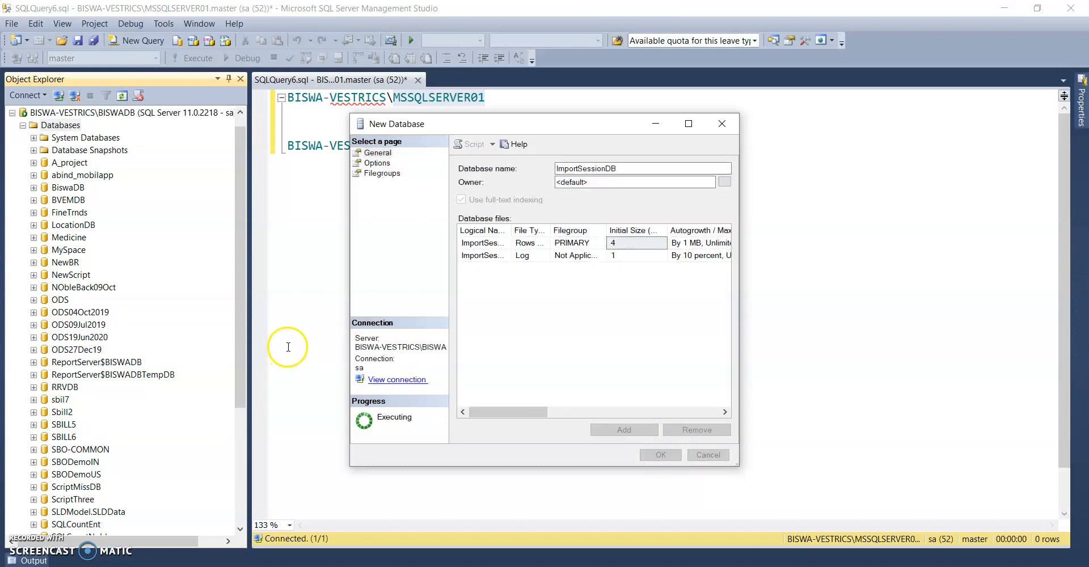
Locate the ImportSessionDB database on the BISWADB server and check the contents of its Tables folder.
{"action": "left_click_drag", "start_coordinate": [243, 304], "coordinate": [251, 435]}
{"action": "left_click", "coordinate": [80, 436]}
{"action": "left_click", "coordinate": [34, 438]}
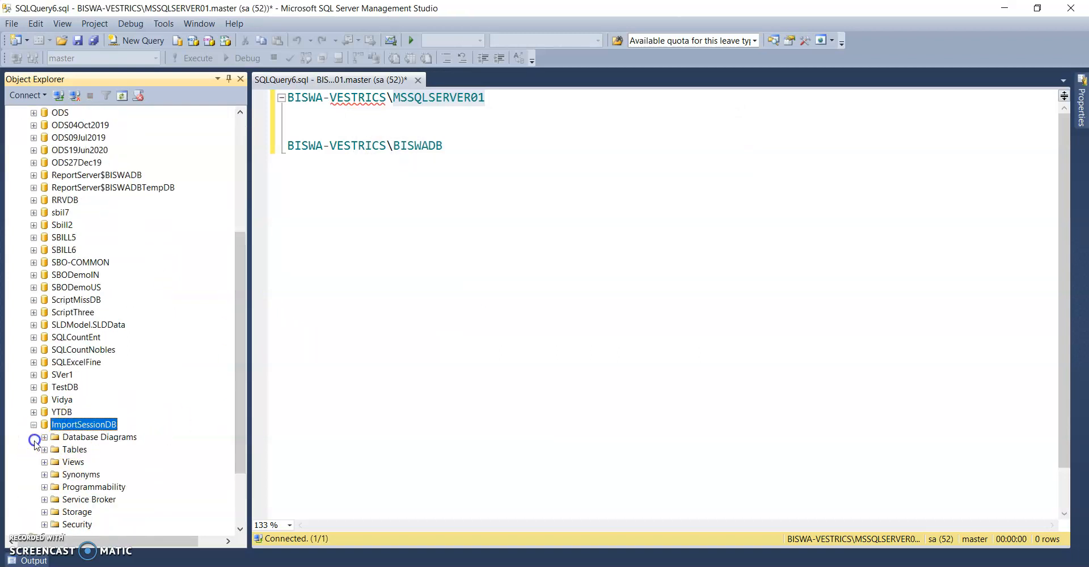
{"action": "left_click", "coordinate": [44, 450]}
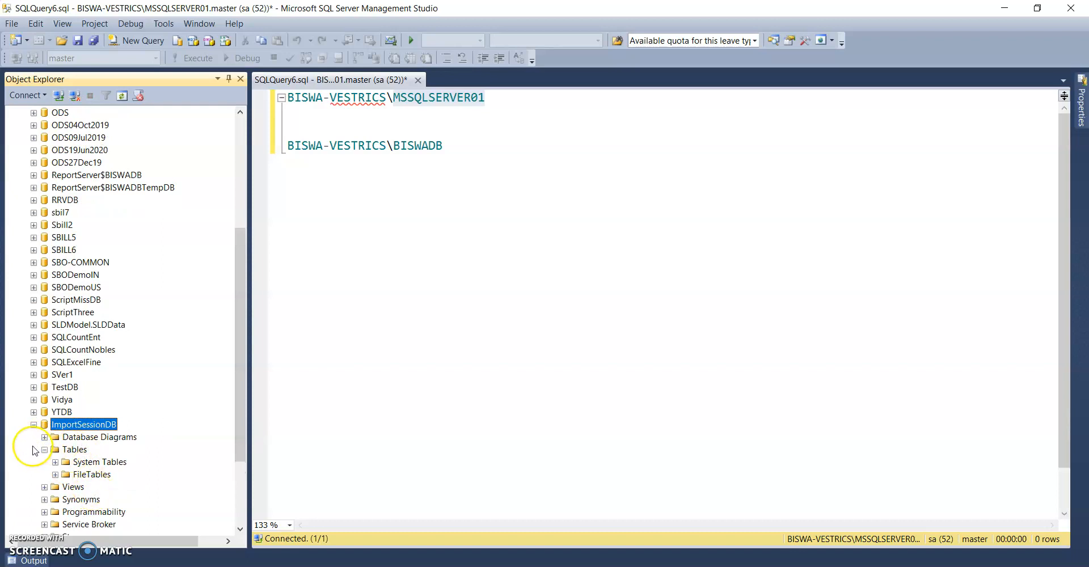
{"action": "left_click", "coordinate": [33, 426]}
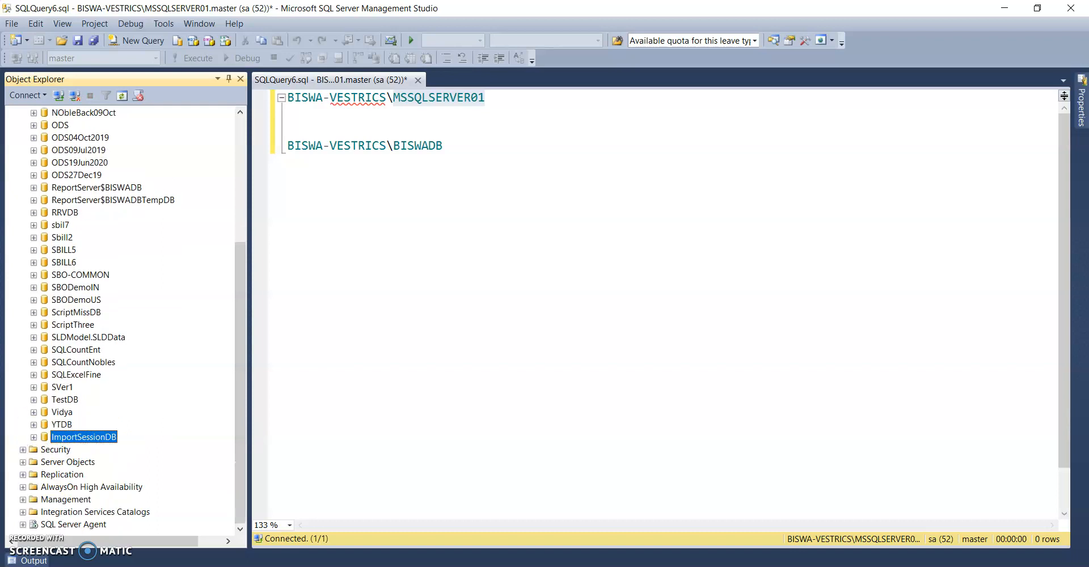
Start the Import Data wizard for the ImportSessionDB database and proceed past the welcome page to the data source choice.
{"action": "right_click", "coordinate": [69, 440]}
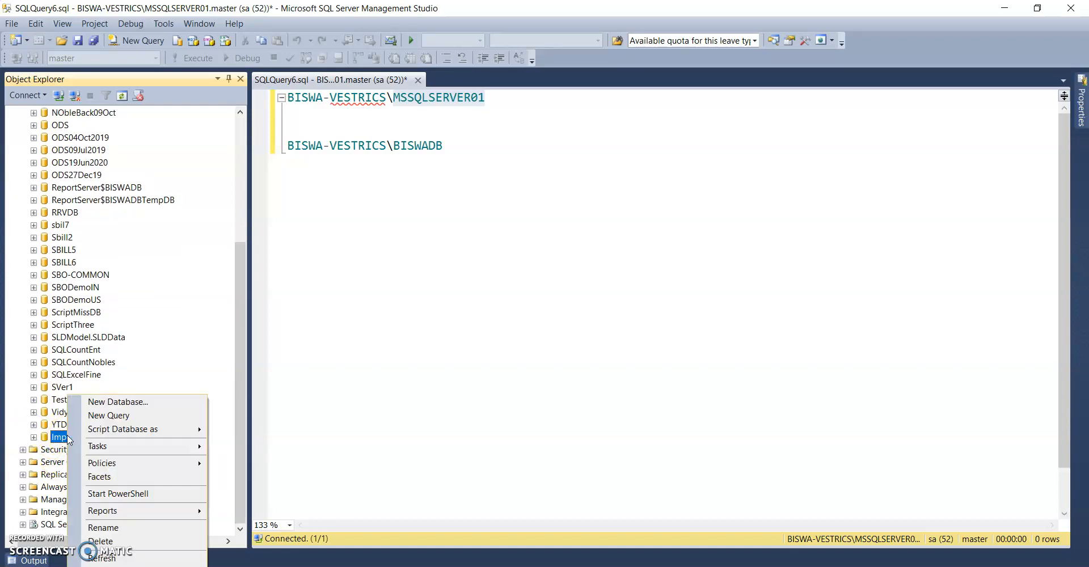
{"action": "left_click", "coordinate": [80, 447]}
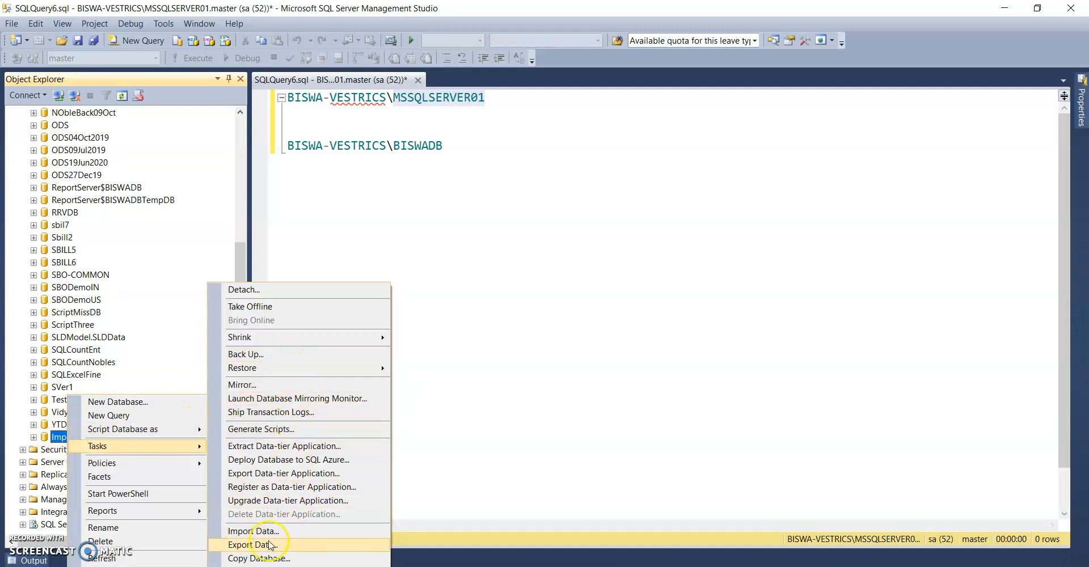
{"action": "left_click", "coordinate": [246, 535]}
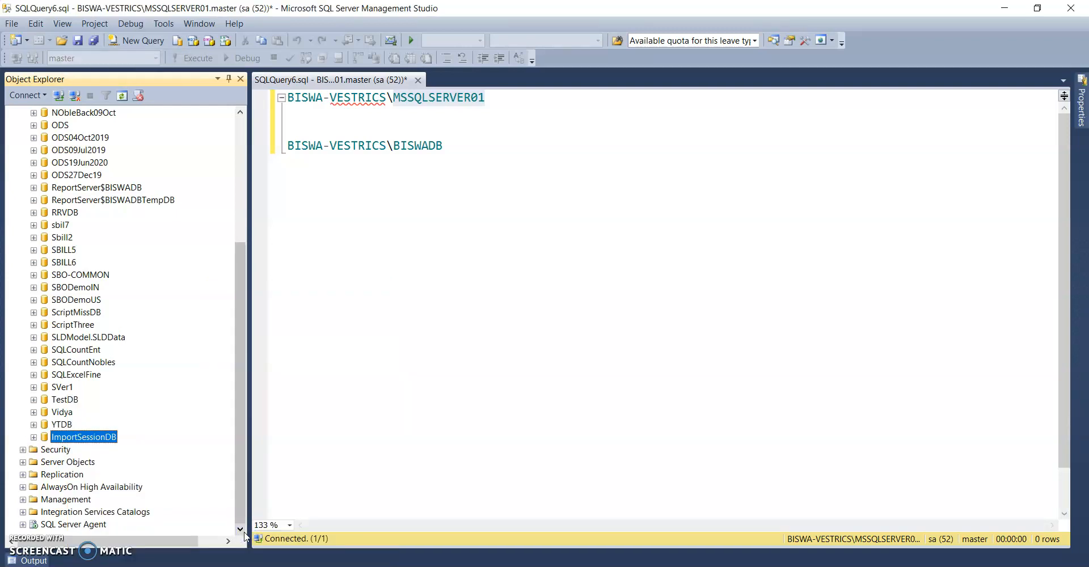
{"action": "left_click_drag", "start_coordinate": [224, 88], "coordinate": [267, 121]}
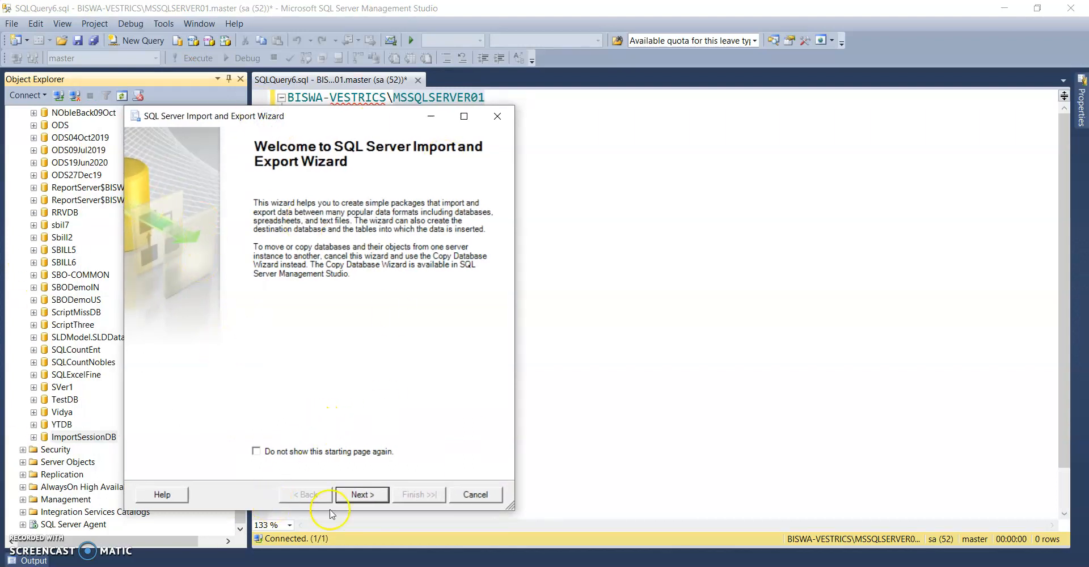
{"action": "left_click", "coordinate": [358, 498]}
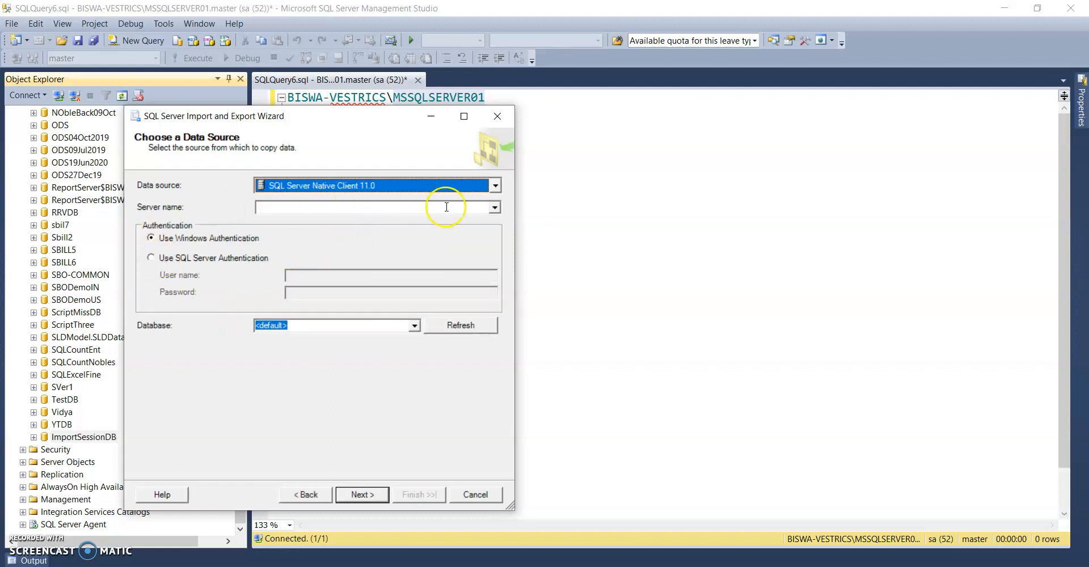
{"action": "left_click", "coordinate": [495, 186]}
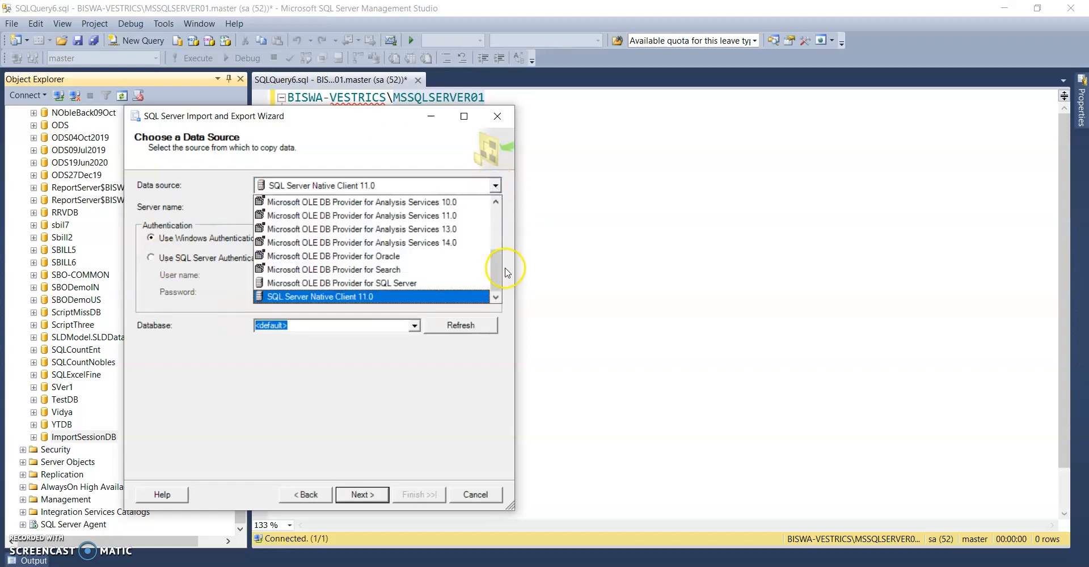
{"action": "left_click_drag", "start_coordinate": [499, 285], "coordinate": [494, 208]}
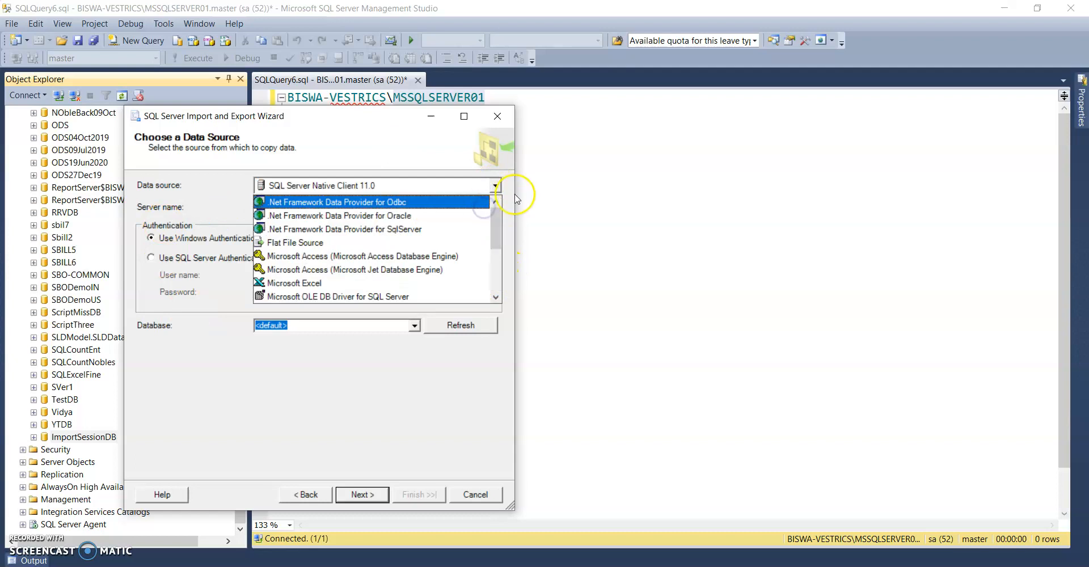
{"action": "left_click", "coordinate": [358, 388]}
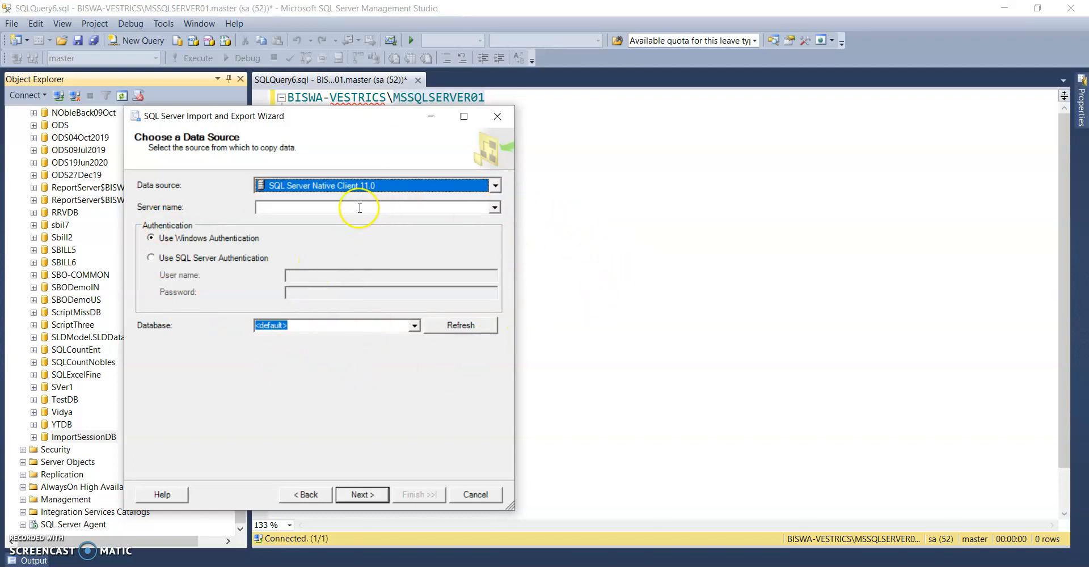
Set the data source's server name to BISWA-VESTRICS\MSSQLSERVER01, taking the instance name from the query text.
{"action": "left_click", "coordinate": [545, 217]}
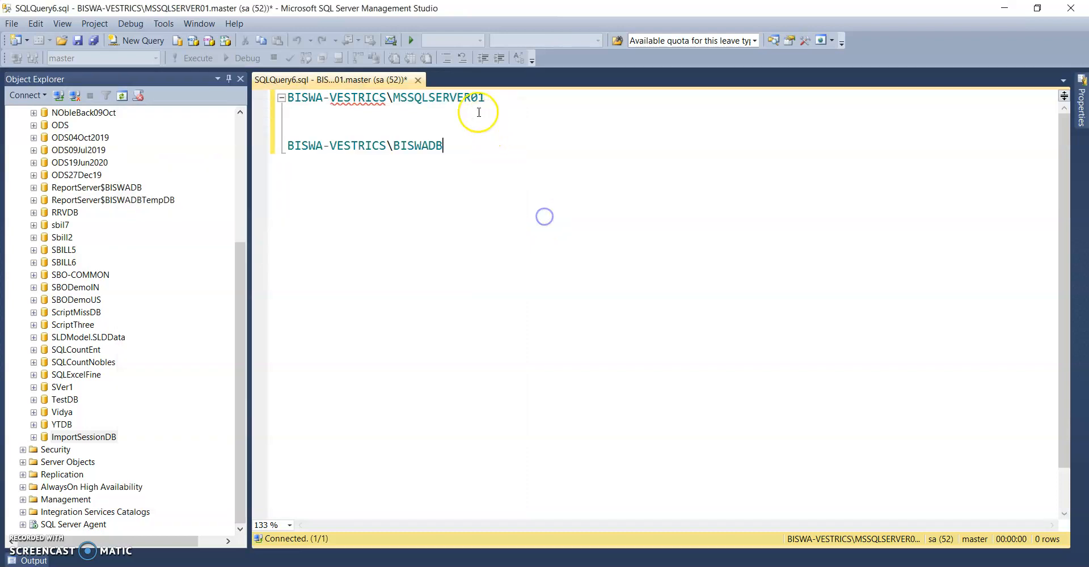
{"action": "left_click_drag", "start_coordinate": [449, 98], "coordinate": [288, 101]}
{"action": "left_click_drag", "start_coordinate": [485, 97], "coordinate": [295, 95]}
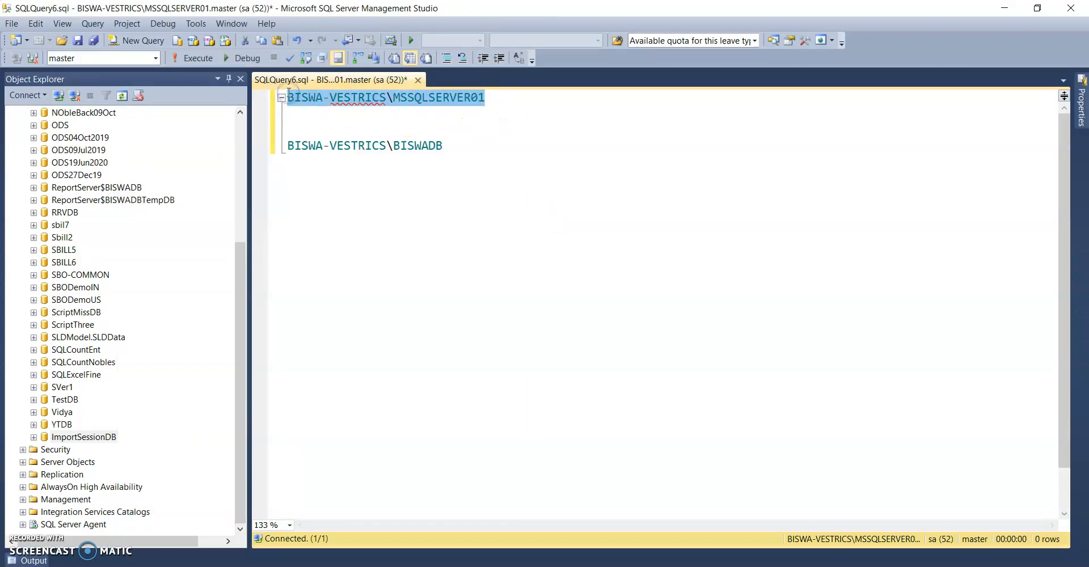
{"action": "key", "text": "alt+Tab"}
{"action": "left_click", "coordinate": [284, 207]}
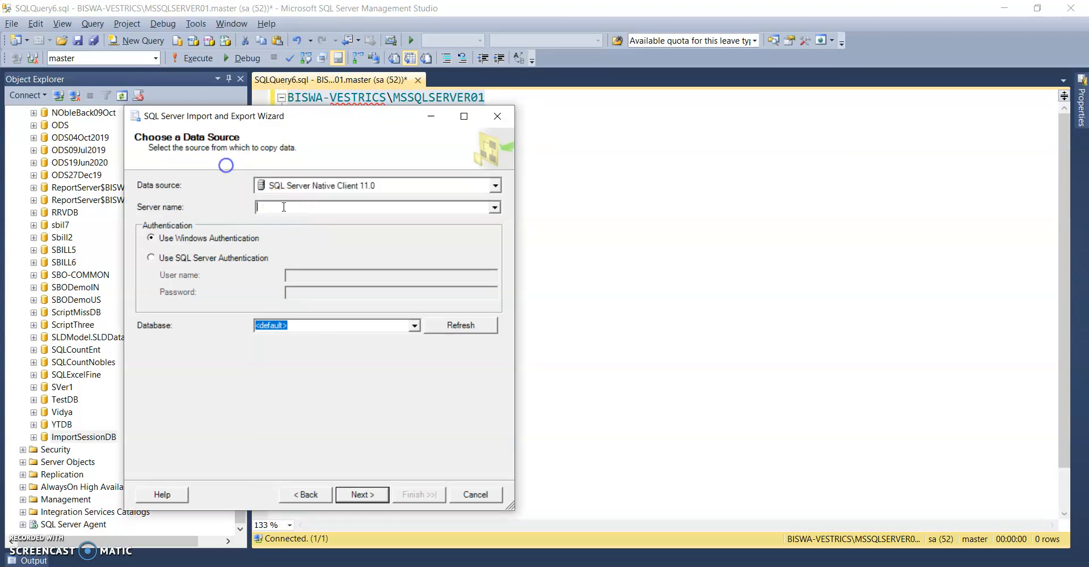
{"action": "type", "text": "BISWA-VESTRICS\\MSSQLSERVER01"}
Use SQL Server Authentication with user name sa and the account password, choose ClassDB as the source database, and proceed to the destination.
{"action": "left_click", "coordinate": [225, 259]}
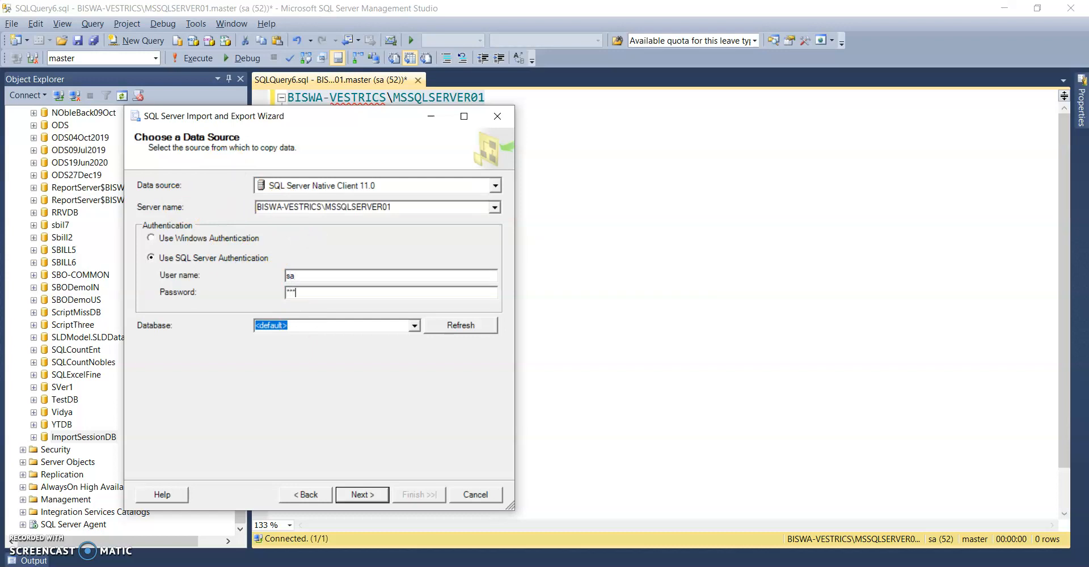
{"action": "left_click", "coordinate": [471, 326]}
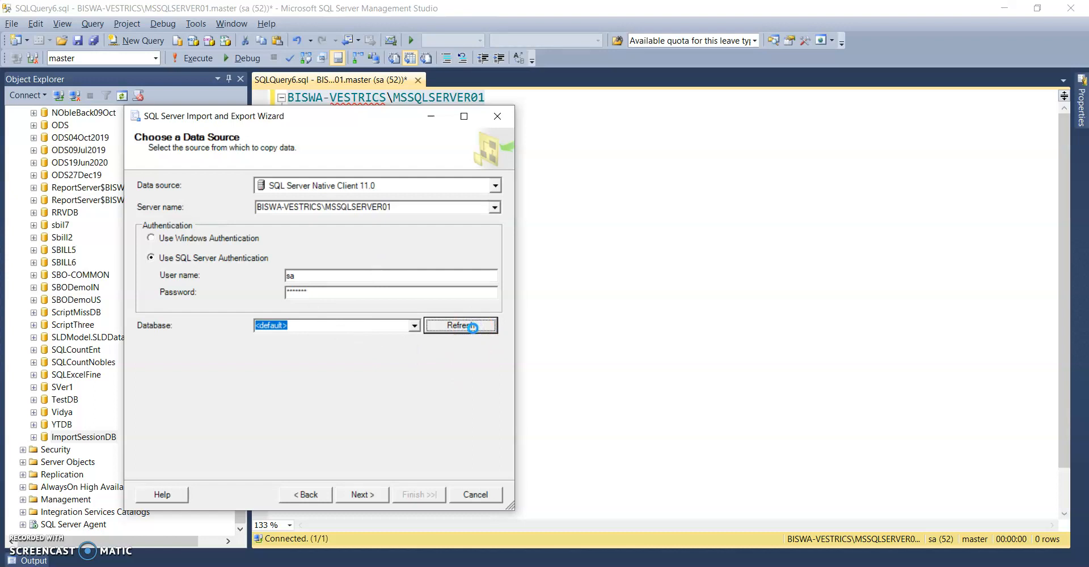
{"action": "left_click", "coordinate": [415, 326]}
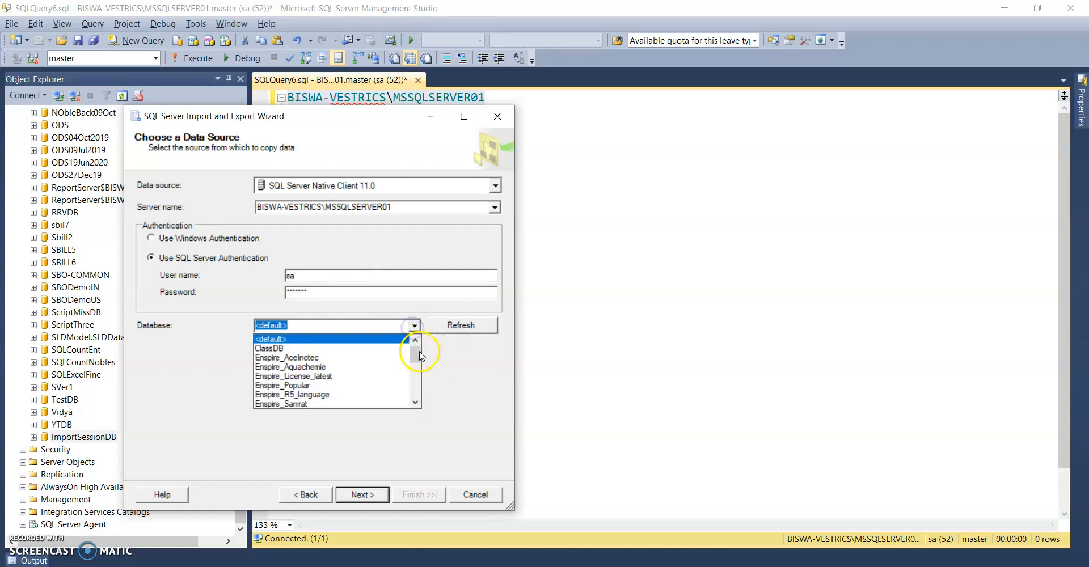
{"action": "left_click", "coordinate": [275, 348]}
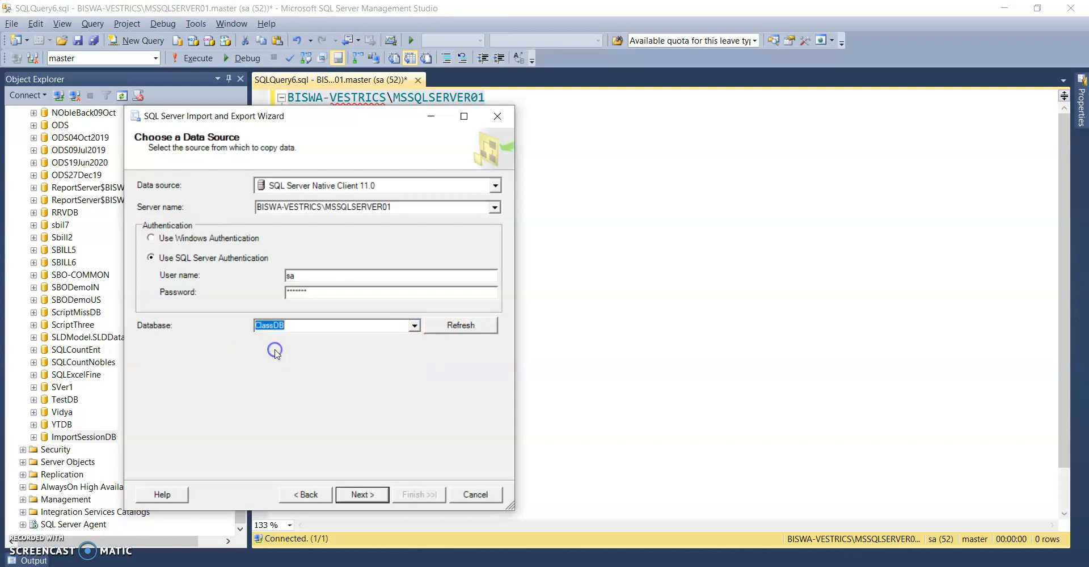
{"action": "left_click", "coordinate": [353, 495]}
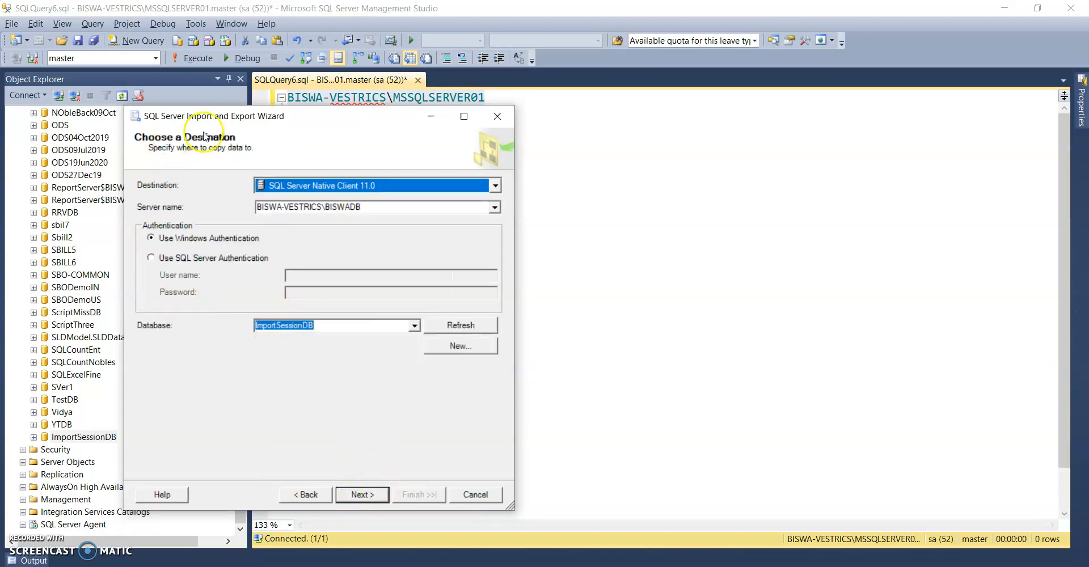
Compare the wizard's destination server with the BISWA-VESTRICS\BISWADB instance in the query text and the server tree.
{"action": "left_click_drag", "start_coordinate": [175, 97], "coordinate": [300, 159]}
{"action": "left_click", "coordinate": [670, 245]}
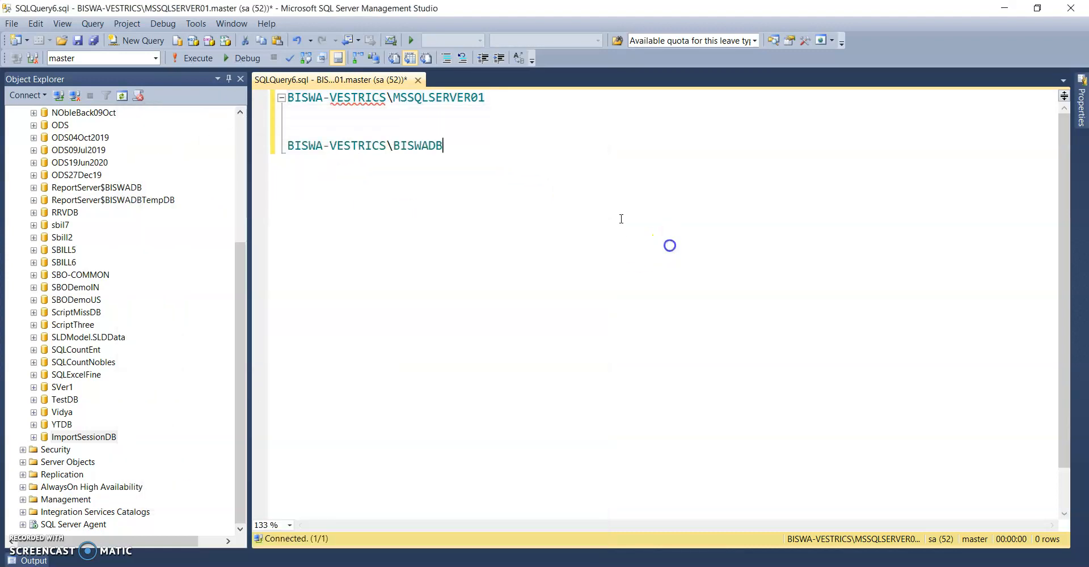
{"action": "left_click_drag", "start_coordinate": [444, 142], "coordinate": [288, 126]}
{"action": "scroll", "coordinate": [117, 177], "scroll_direction": "up", "scroll_amount": 5}
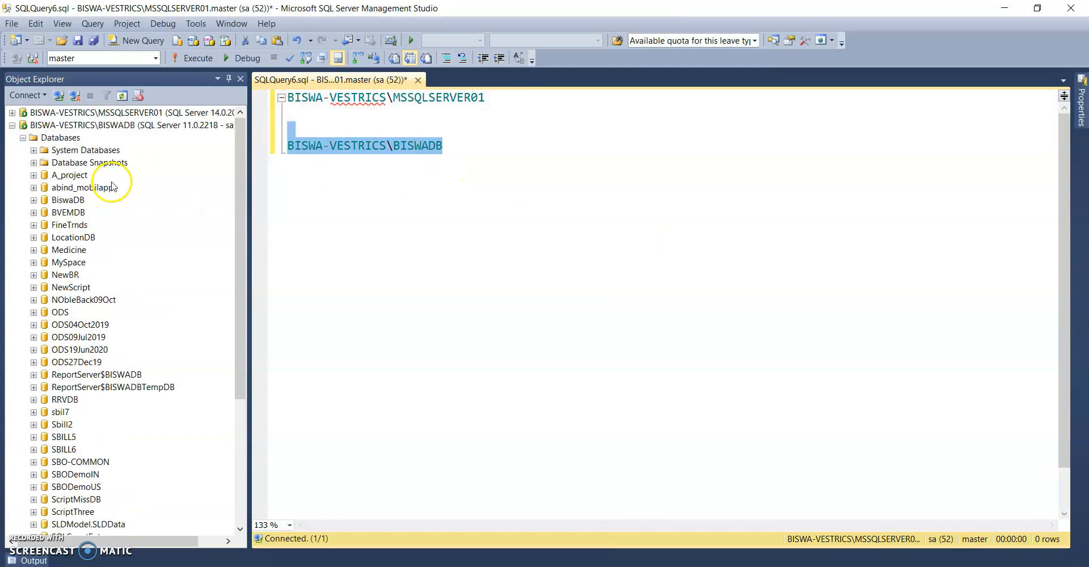
{"action": "left_click", "coordinate": [79, 126]}
{"action": "key", "text": "alt+Tab"}
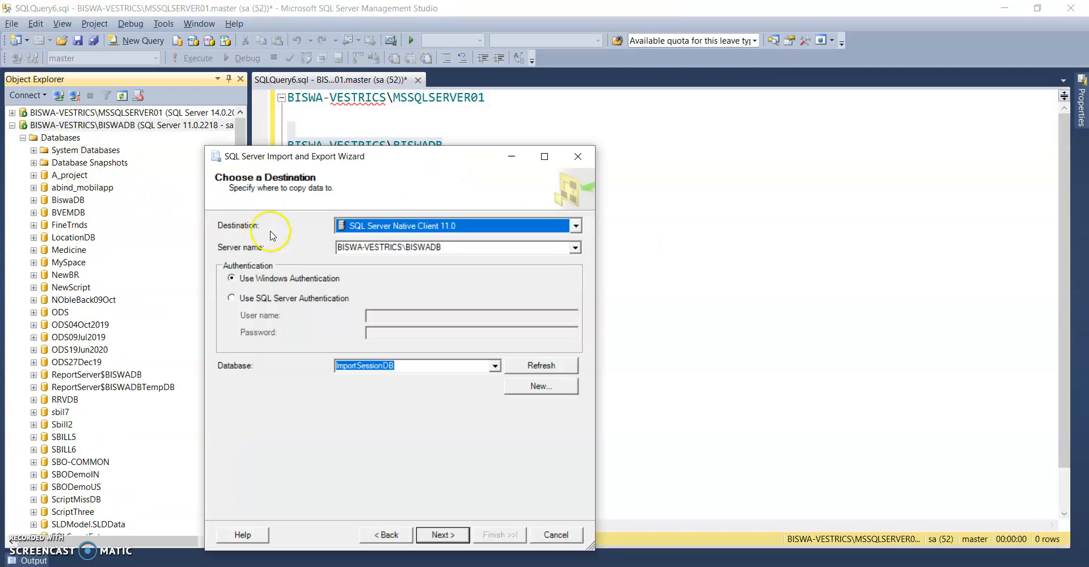
Set the ImportSessionDB destination to SQL Server Authentication with user name sa and the account password, and proceed.
{"action": "left_click", "coordinate": [313, 299]}
{"action": "left_click", "coordinate": [381, 316]}
{"action": "type", "text": "sa"}
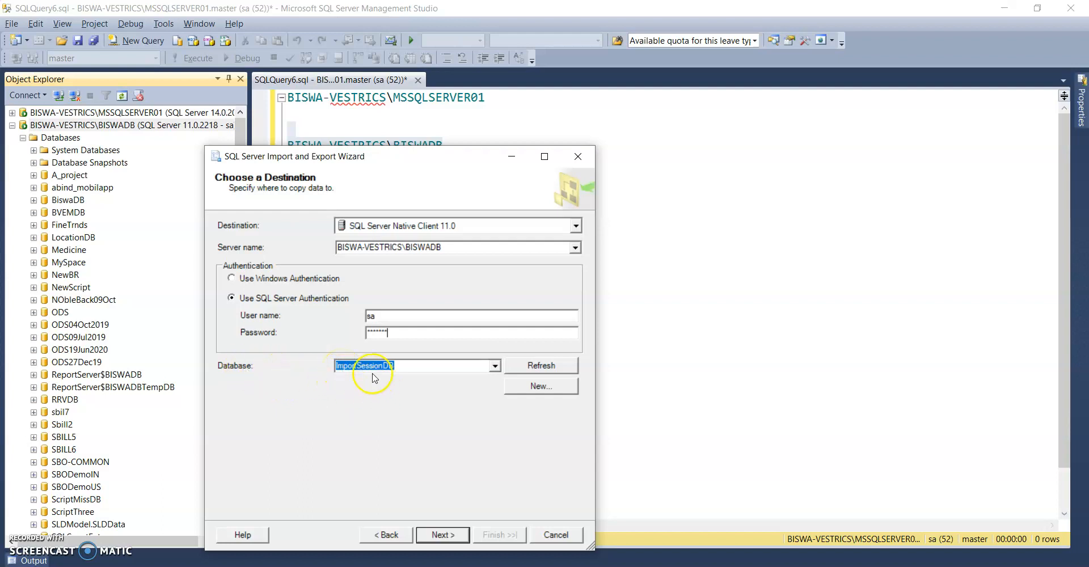
{"action": "left_click", "coordinate": [447, 536]}
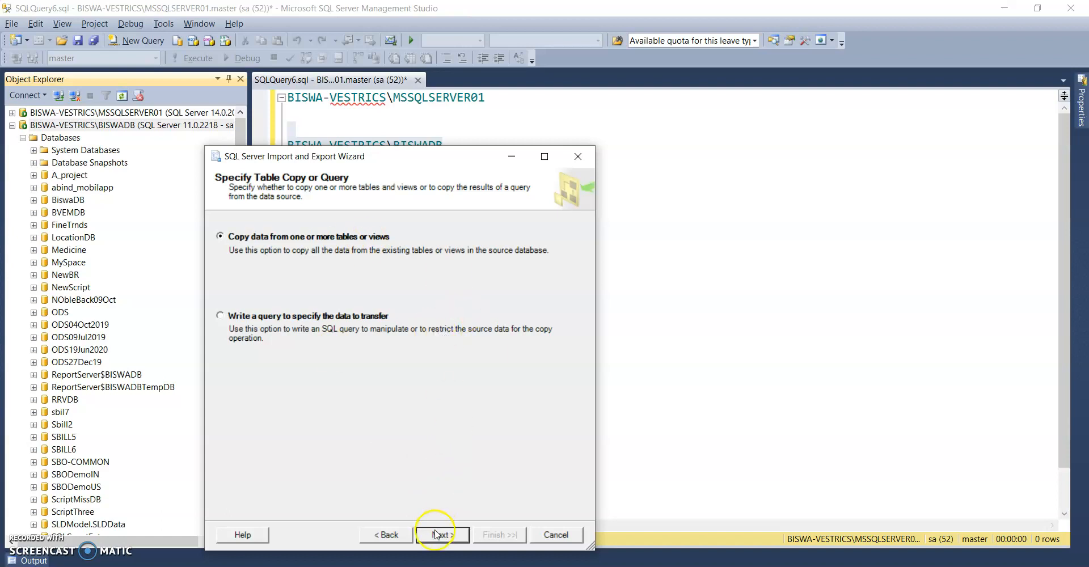
Choose to copy data from tables or views and select the EmployeeData and StudentList source tables for the import.
{"action": "left_click", "coordinate": [436, 536]}
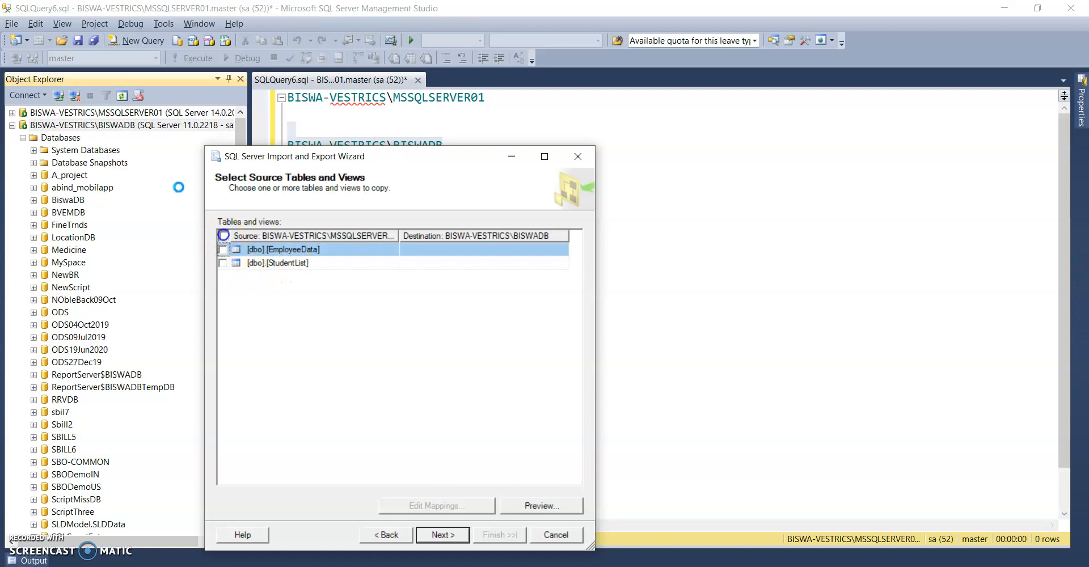
{"action": "left_click", "coordinate": [224, 236]}
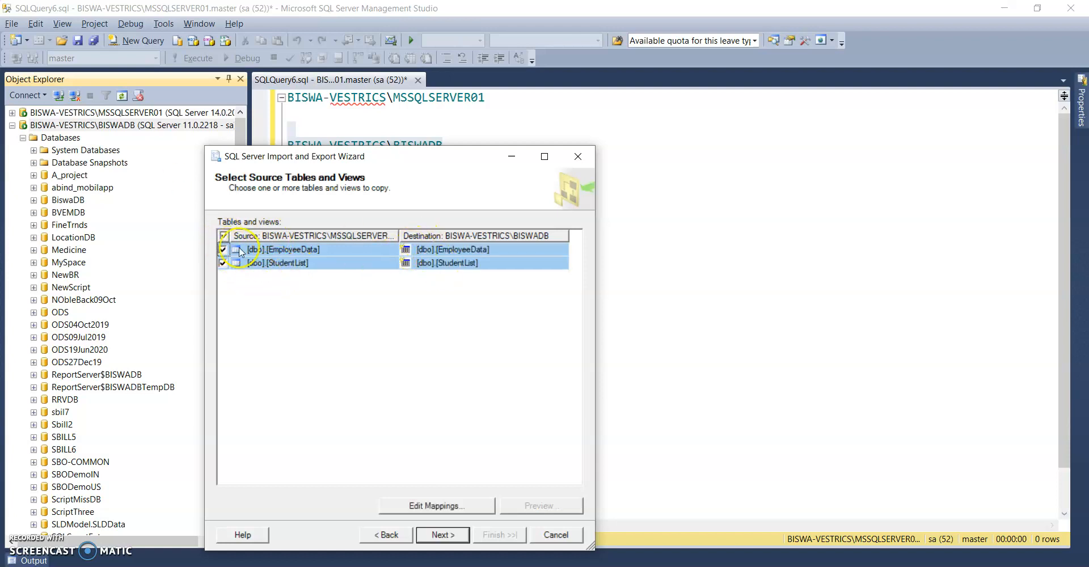
{"action": "left_click", "coordinate": [223, 264]}
{"action": "left_click", "coordinate": [443, 532]}
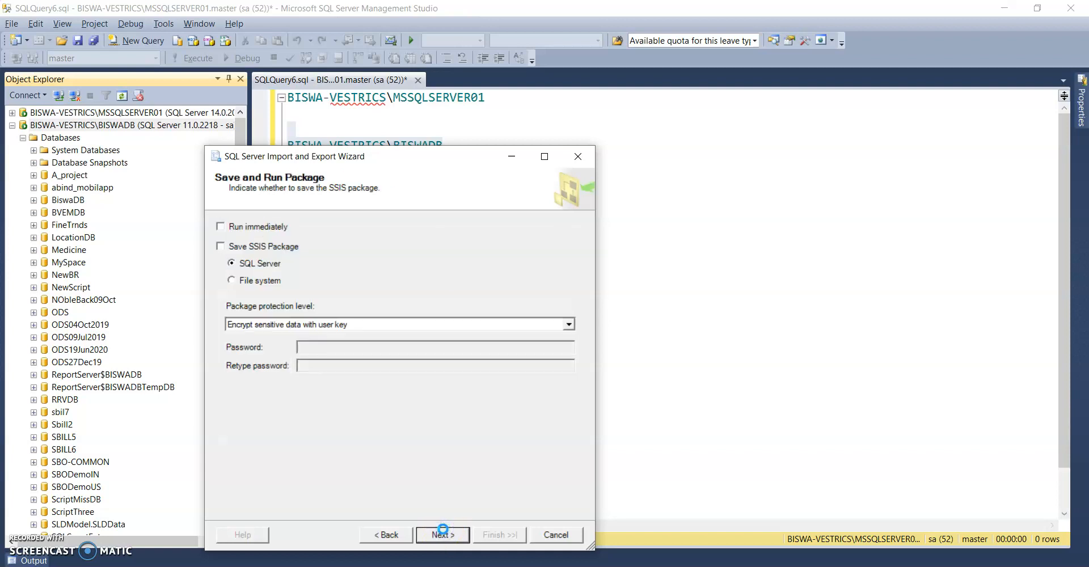
Run the import of the selected tables and close the wizard once the operation finishes.
{"action": "left_click", "coordinate": [440, 535]}
{"action": "left_click", "coordinate": [500, 534]}
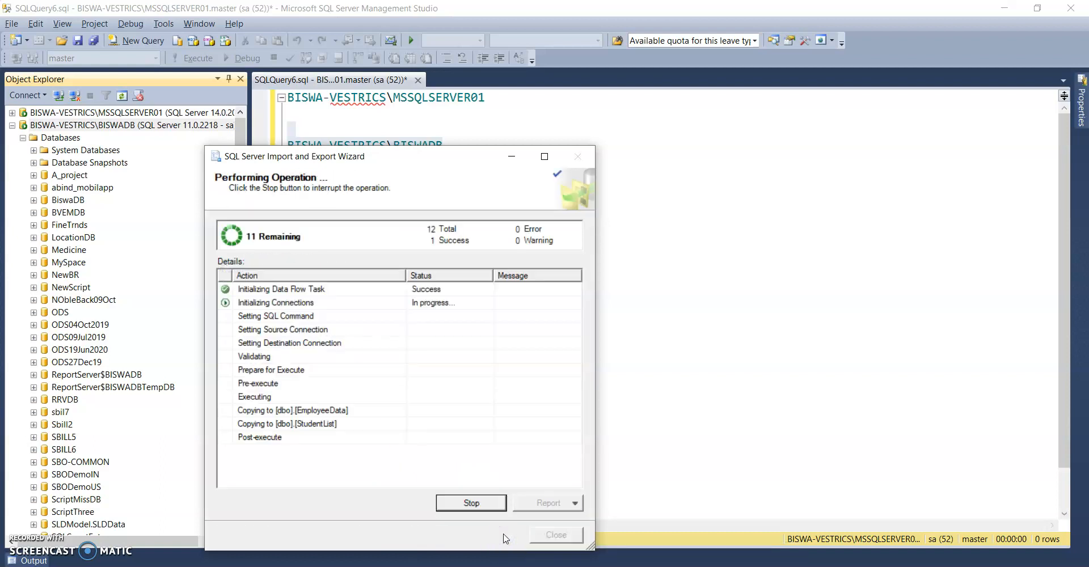
{"action": "left_click_drag", "start_coordinate": [363, 162], "coordinate": [352, 91]}
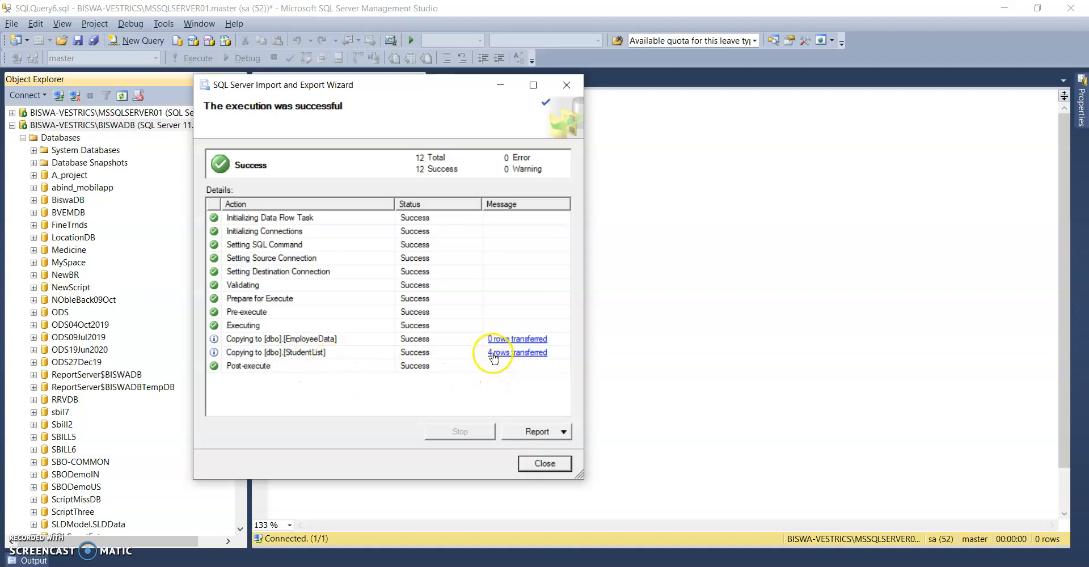
{"action": "left_click", "coordinate": [544, 464]}
Refresh the Tables folder of ImportSessionDB on the BISWADB server and check for the imported EmployeeData and StudentList tables.
{"action": "scroll", "coordinate": [159, 353], "scroll_direction": "down", "scroll_amount": 5}
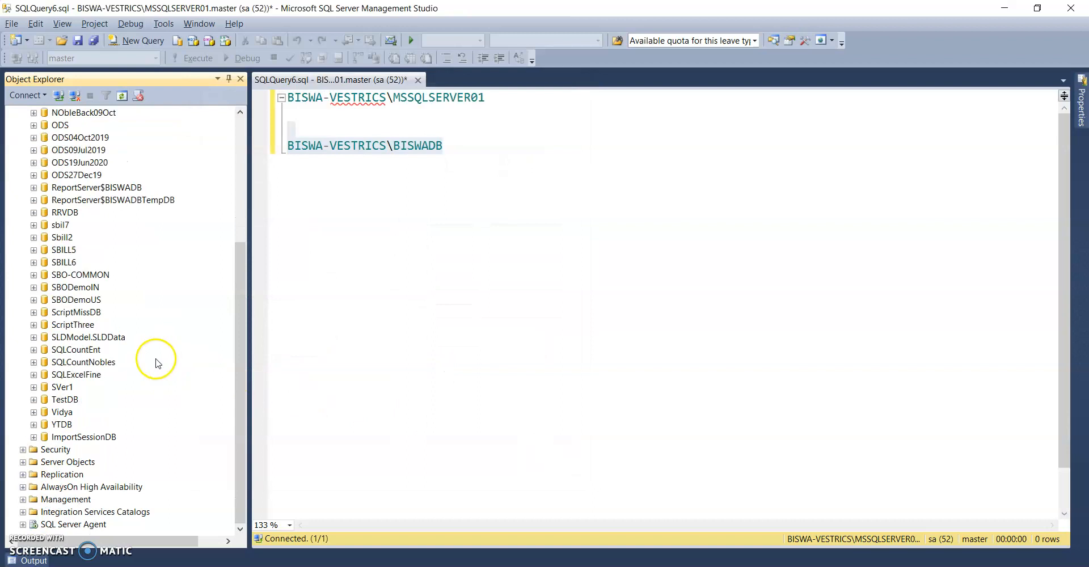
{"action": "left_click", "coordinate": [33, 438]}
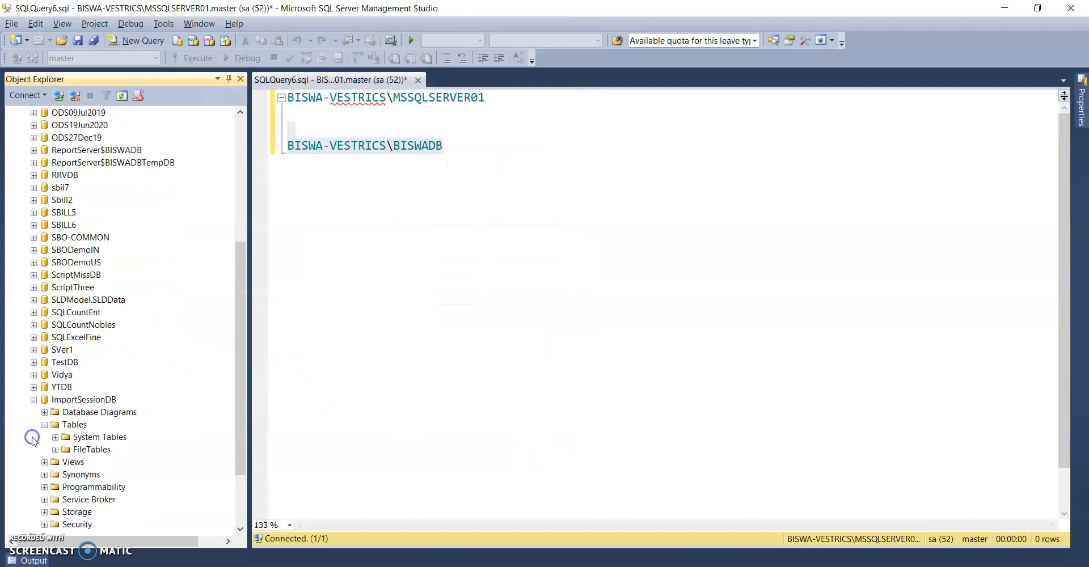
{"action": "left_click", "coordinate": [67, 427]}
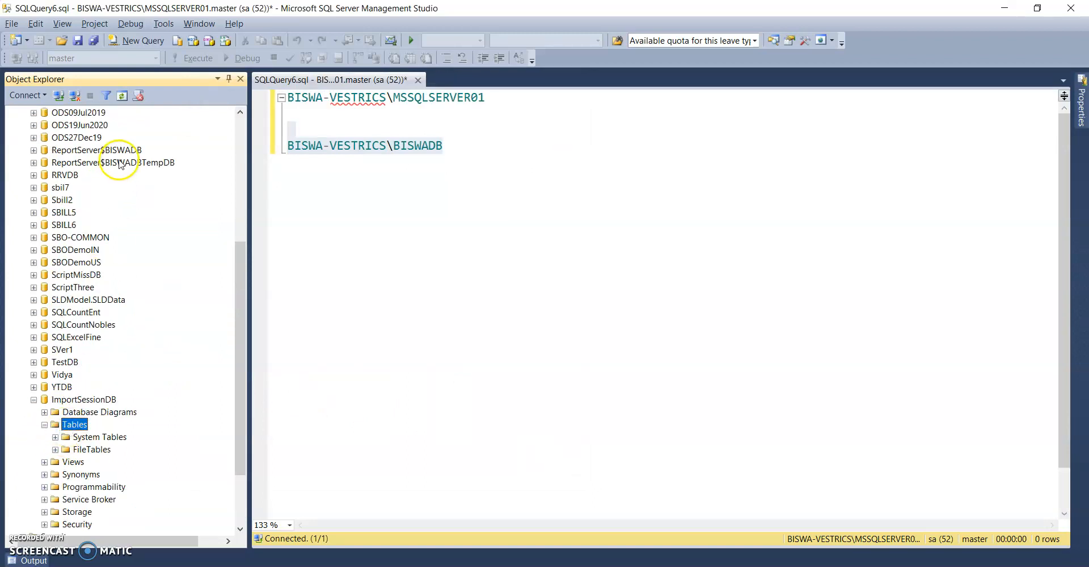
{"action": "left_click", "coordinate": [122, 96]}
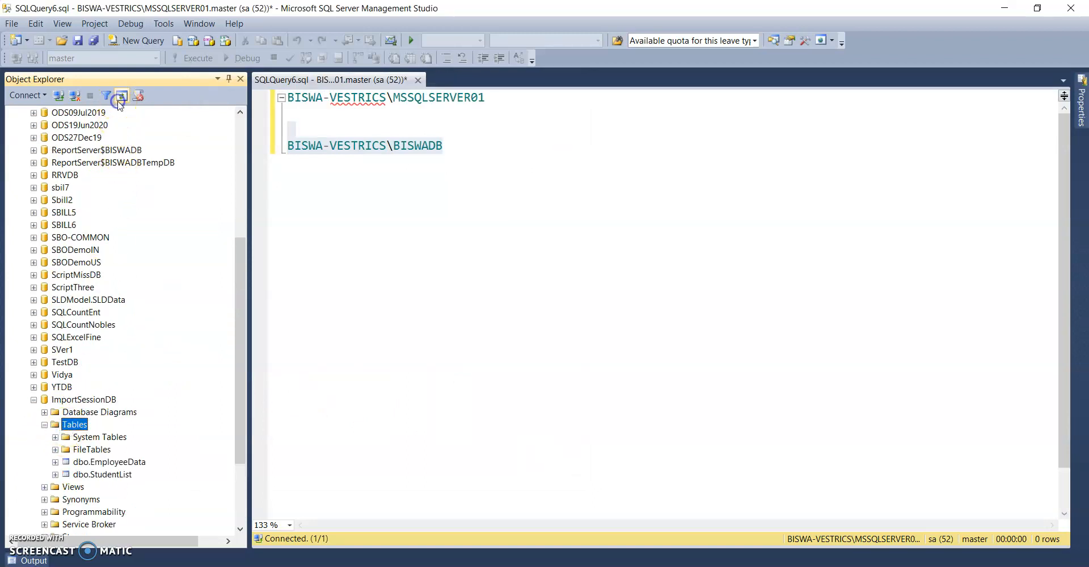
{"action": "left_click", "coordinate": [108, 463]}
{"action": "left_click", "coordinate": [105, 477]}
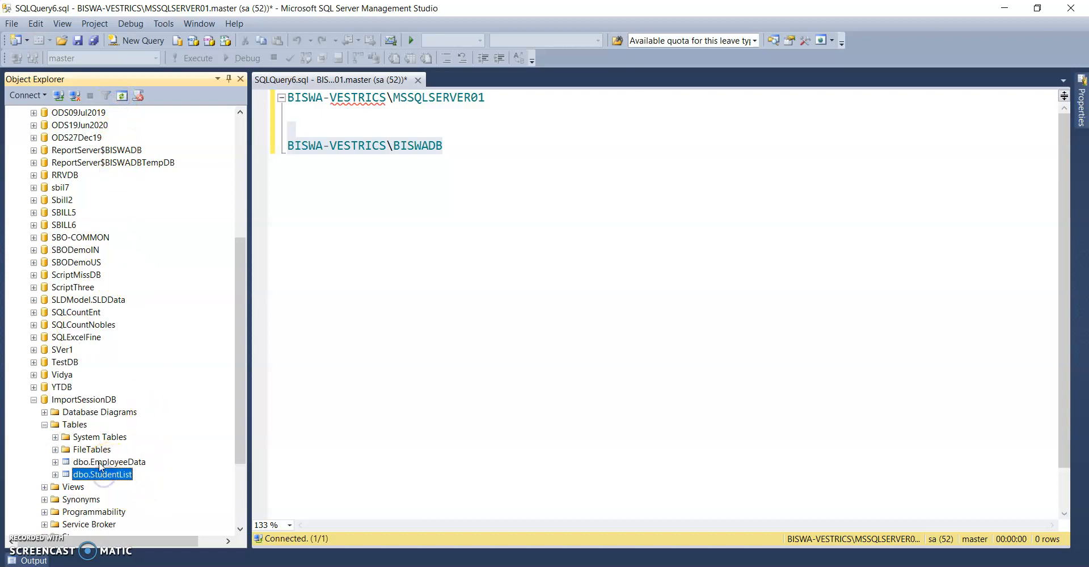
Compare the imported tables with the EmployeeData and StudentList source tables in ClassDB on the MSSQLSERVER01 server.
{"action": "scroll", "coordinate": [99, 466], "scroll_direction": "up", "scroll_amount": 15}
{"action": "left_click", "coordinate": [12, 112]}
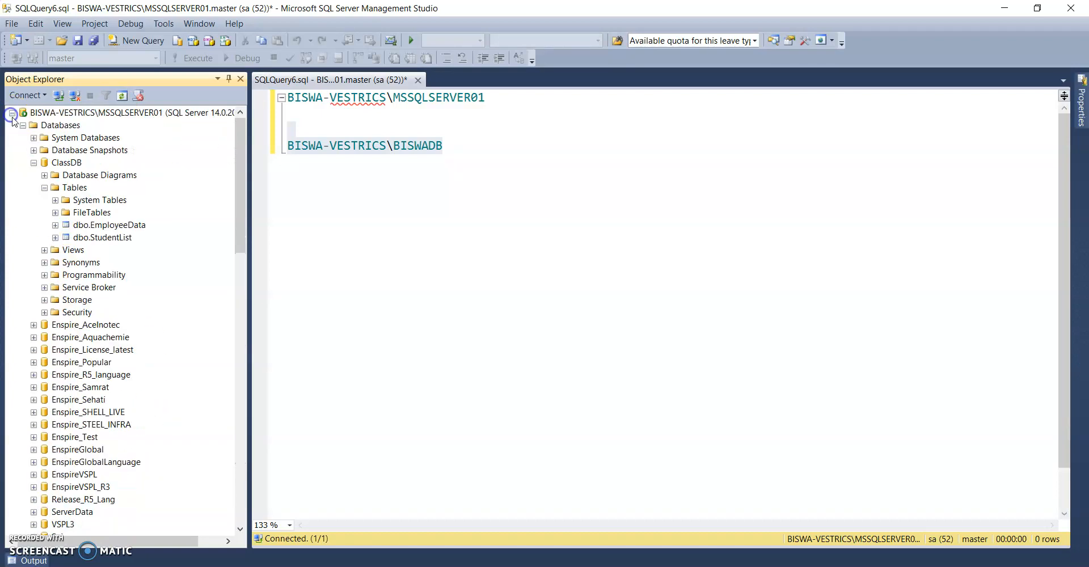
{"action": "left_click", "coordinate": [104, 227]}
{"action": "left_click", "coordinate": [105, 237]}
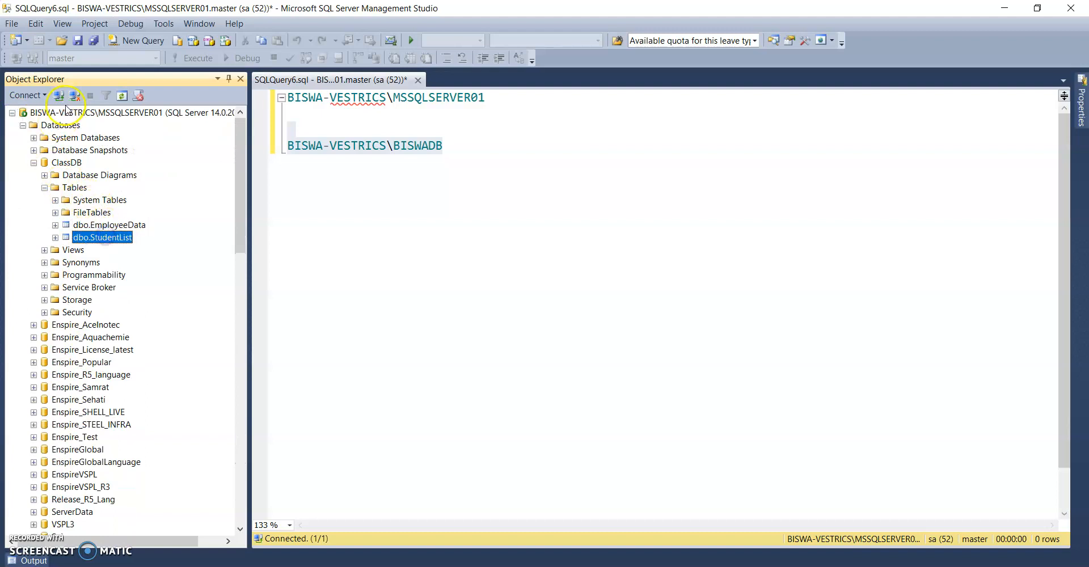
{"action": "left_click", "coordinate": [12, 113]}
{"action": "scroll", "coordinate": [113, 422], "scroll_direction": "down", "scroll_amount": 8}
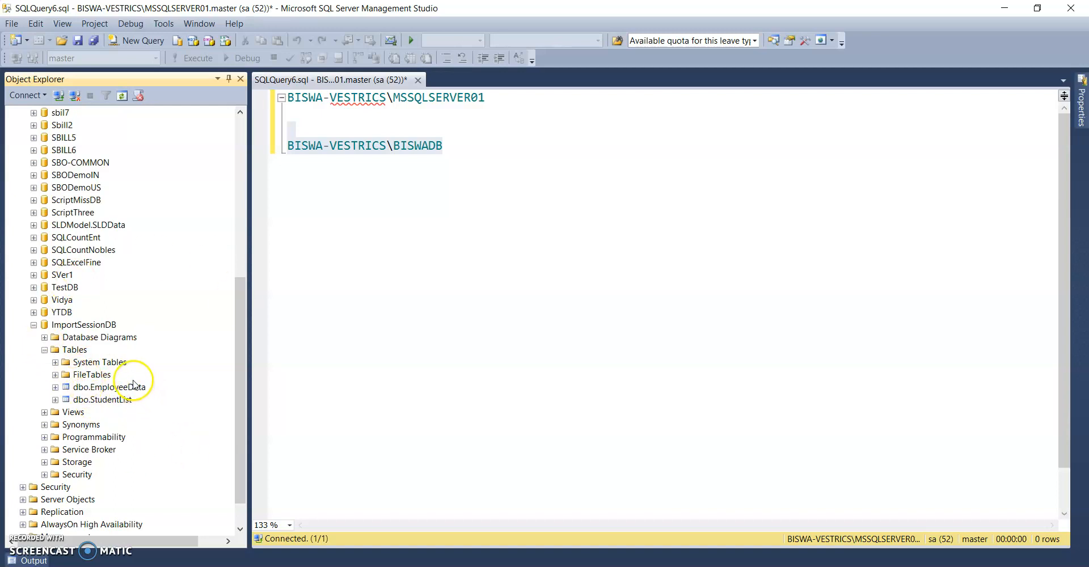
{"action": "left_click", "coordinate": [71, 327]}
{"action": "right_click", "coordinate": [71, 327]}
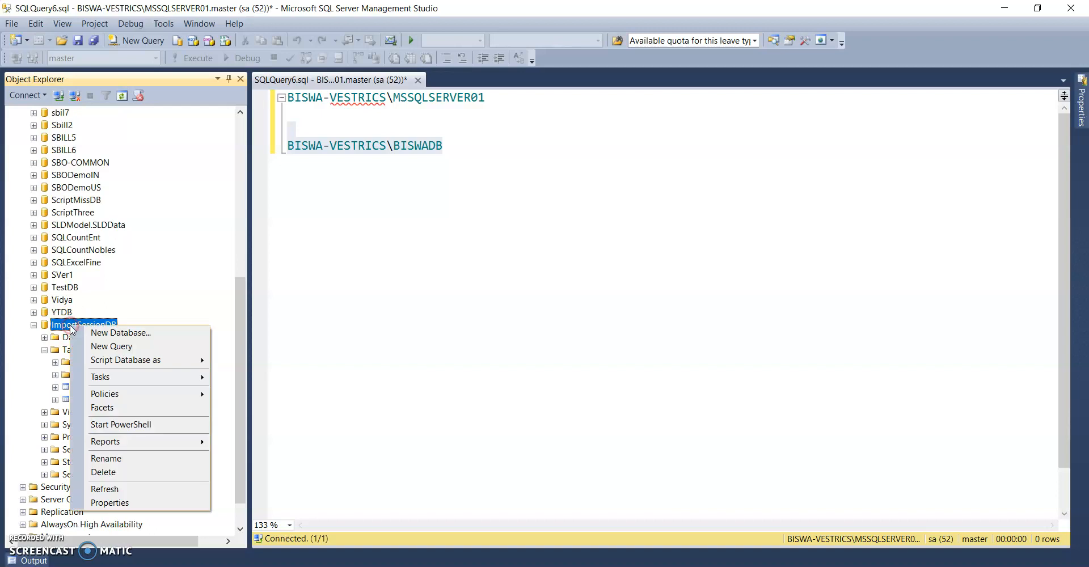
{"action": "mouse_move", "coordinate": [99, 376]}
{"action": "left_click", "coordinate": [264, 529]}
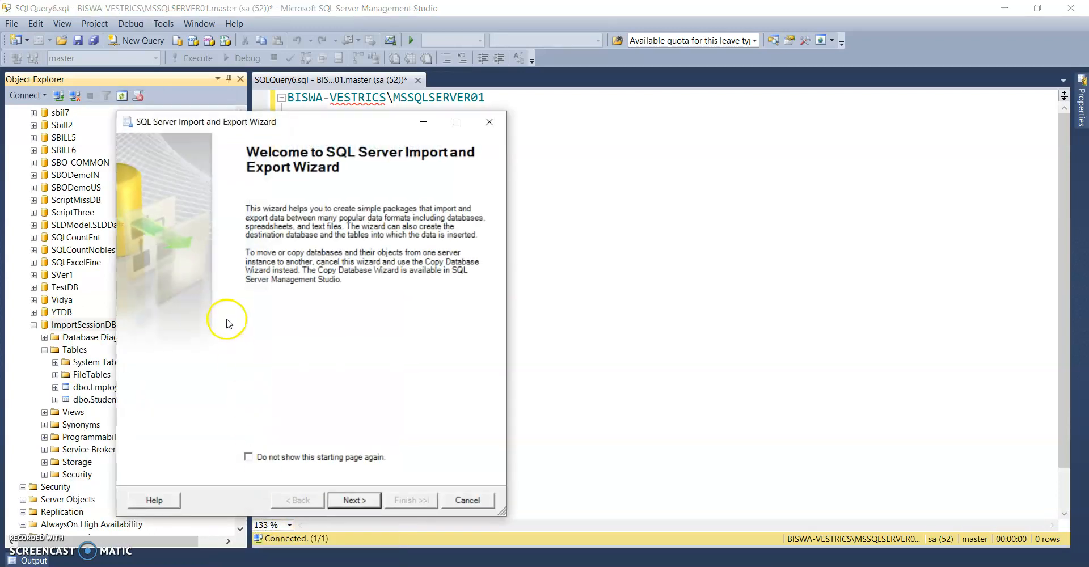
{"action": "left_click", "coordinate": [331, 501]}
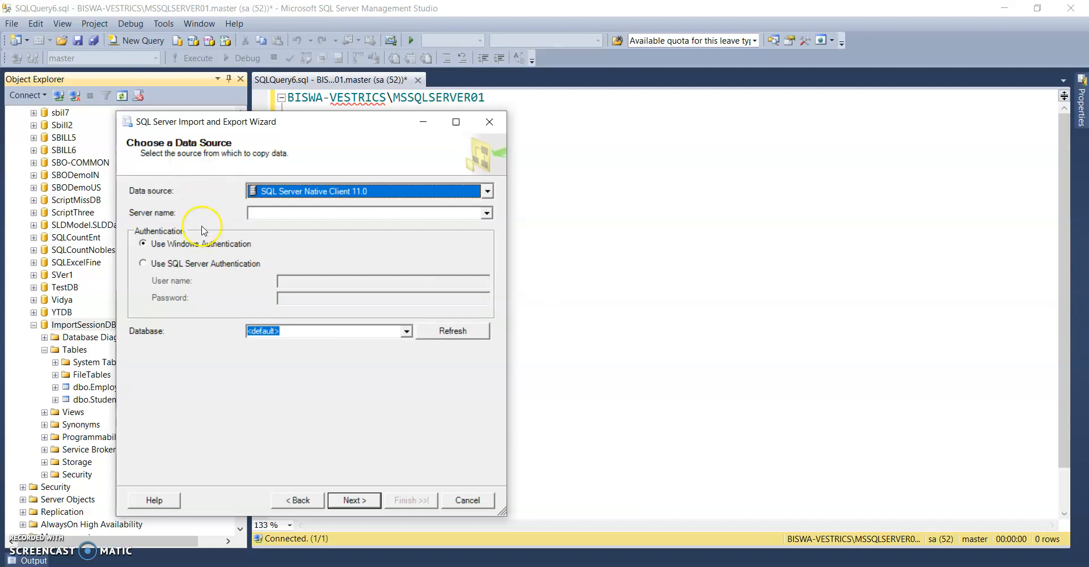
{"action": "left_click_drag", "start_coordinate": [148, 143], "coordinate": [164, 146]}
{"action": "left_click", "coordinate": [354, 500]}
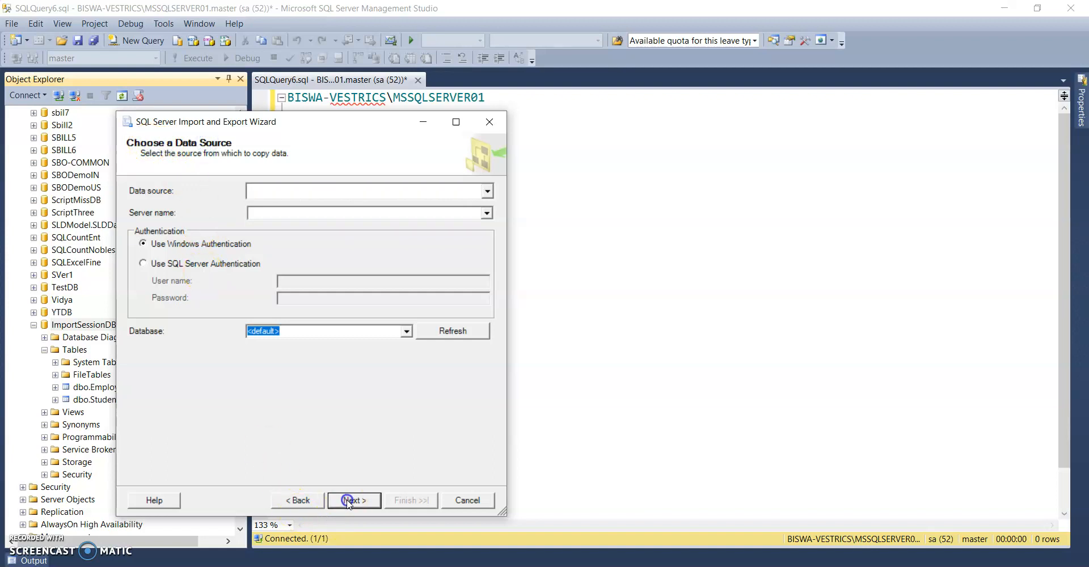
{"action": "key", "text": "Return"}
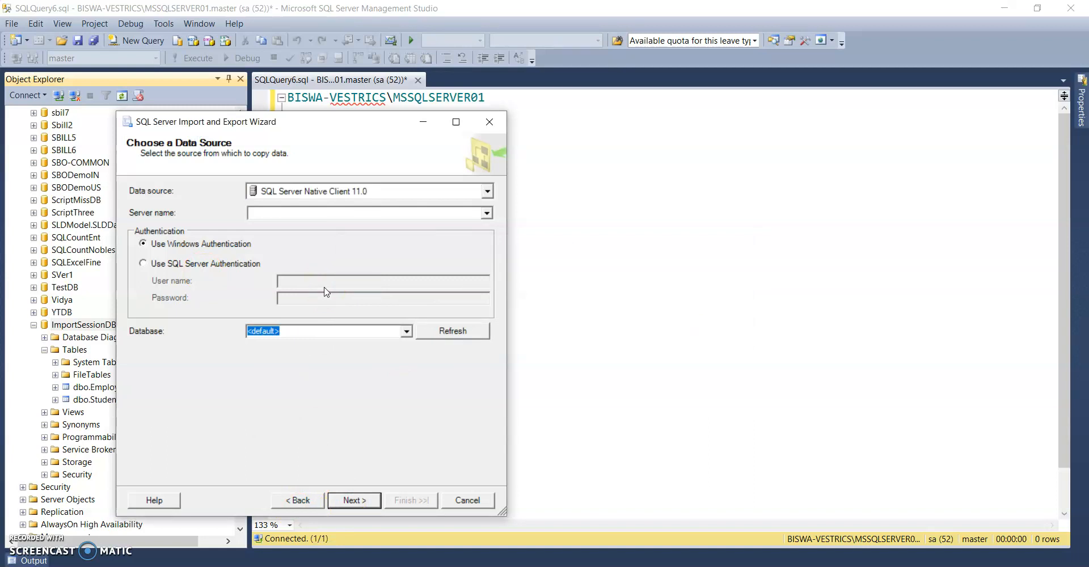
{"action": "left_click", "coordinate": [352, 376]}
{"action": "left_click", "coordinate": [466, 500]}
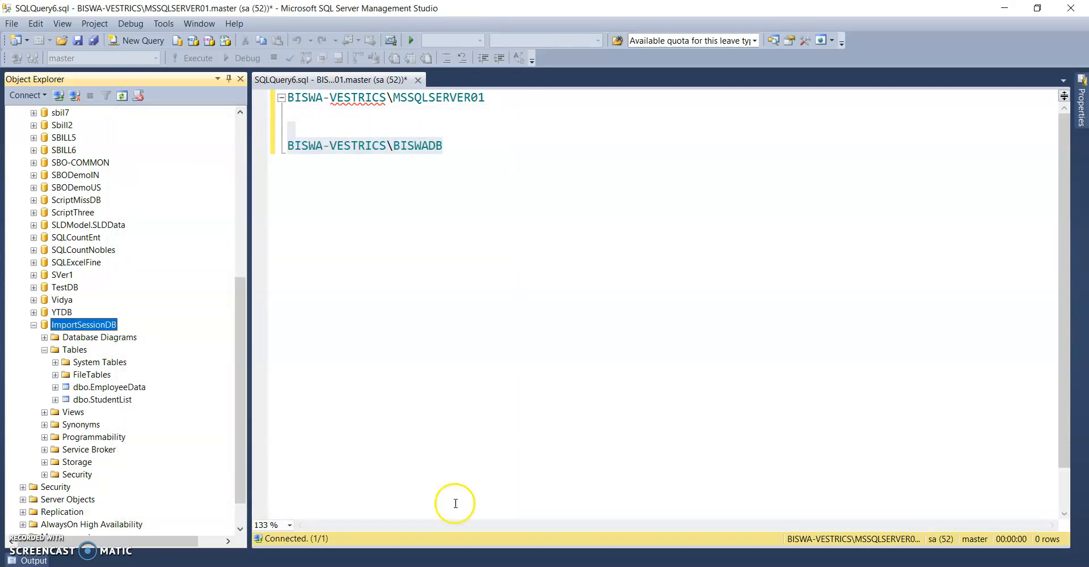